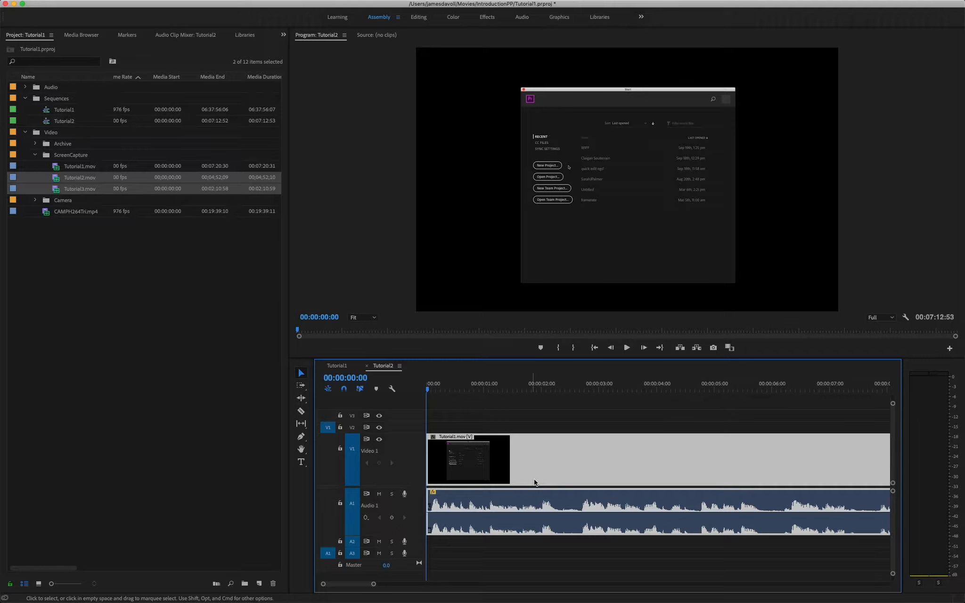
Step: Play through the opening narration and place the playhead at 00:00:15:59, in the pause between phrases
scroll(535, 480, right, 10)
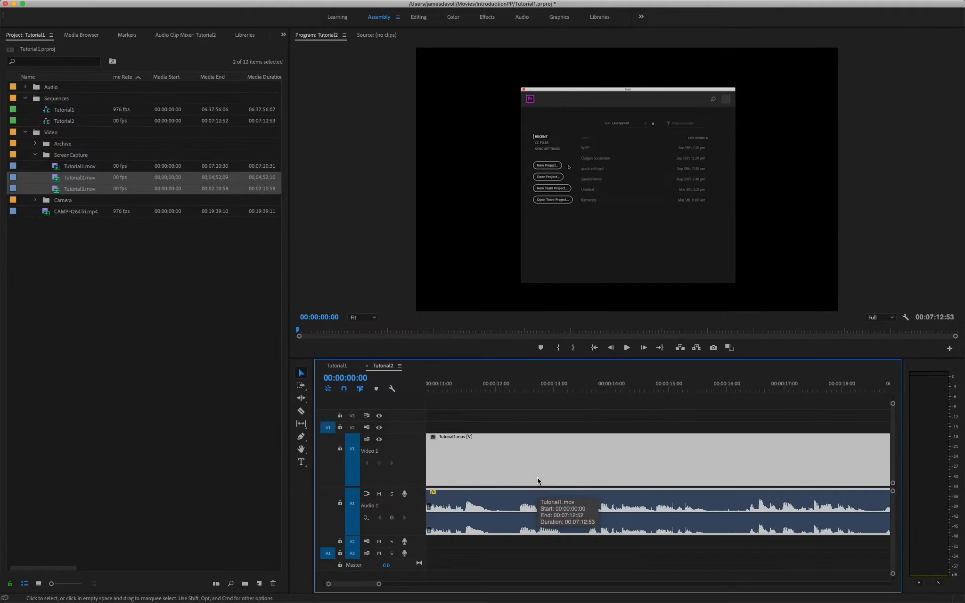
scroll(537, 478, right, 2)
scroll(620, 442, right, 1)
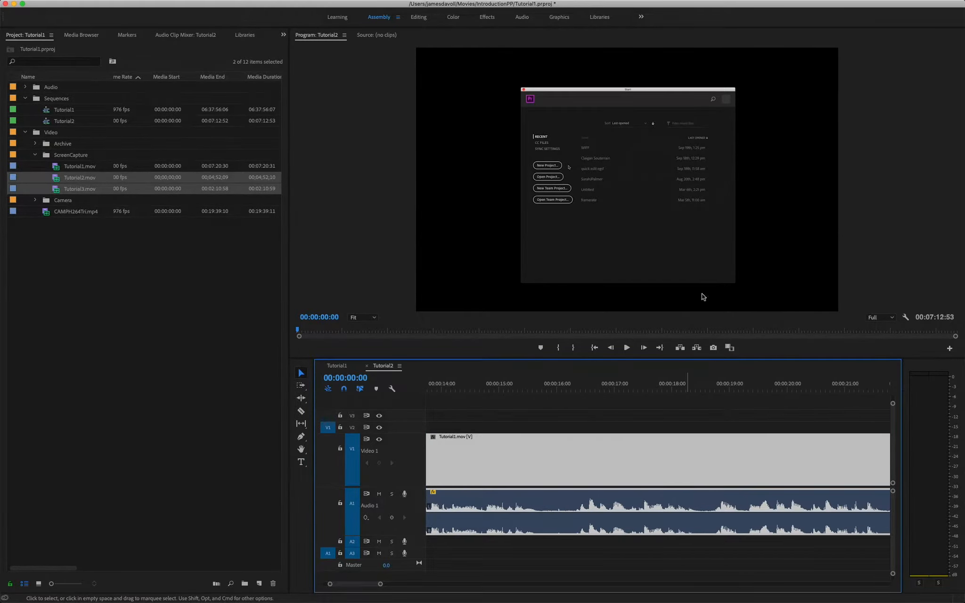
click(513, 386)
key(space)
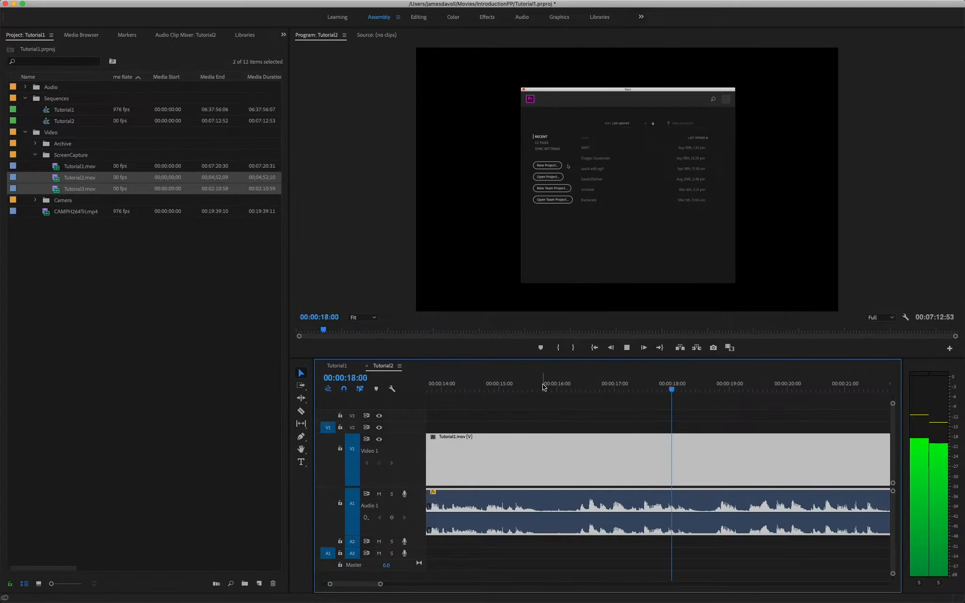
key(space)
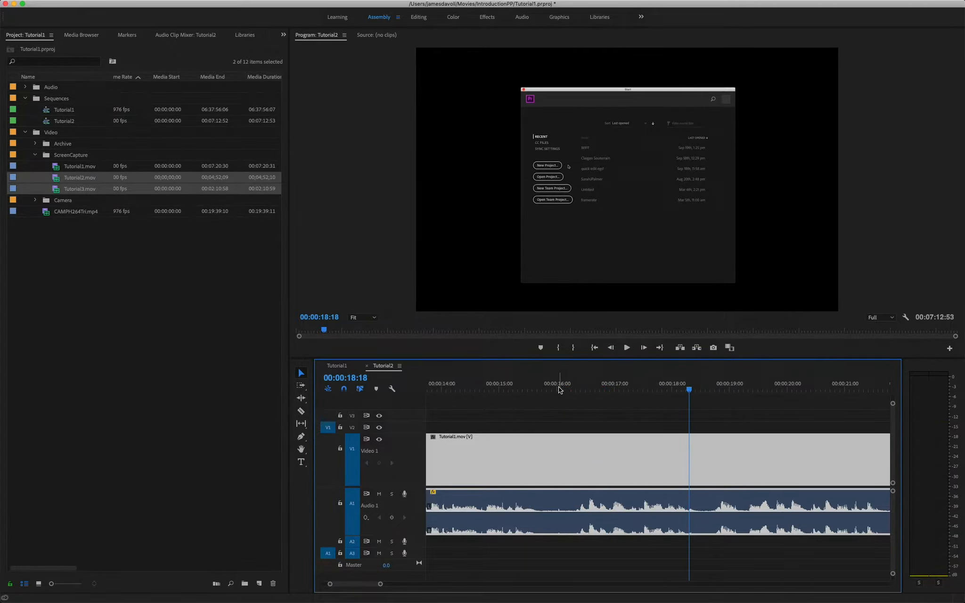
click(556, 387)
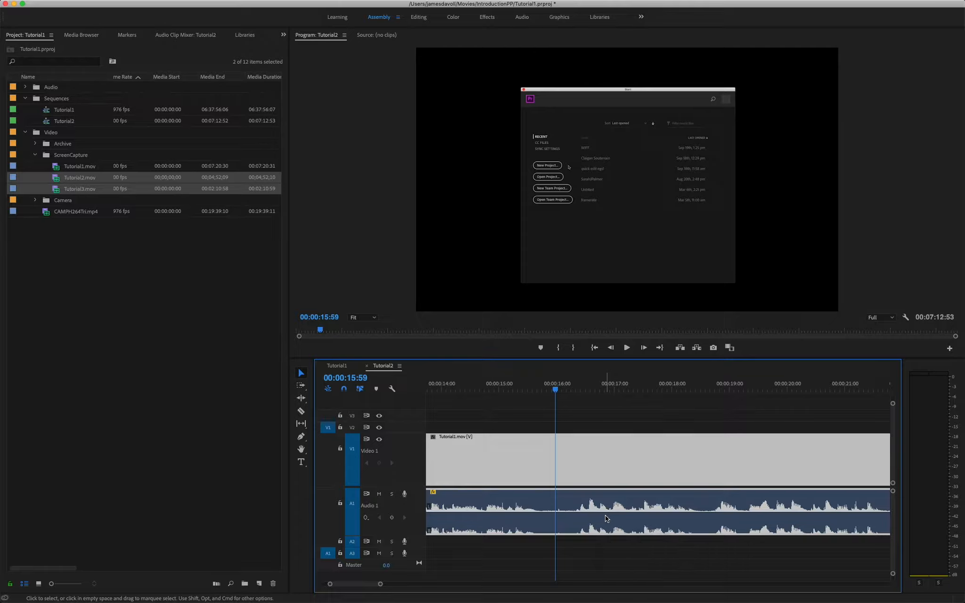
Step: Unlink the video of the Tutorial1.mov clip from its audio and clear the selection
right_click(567, 461)
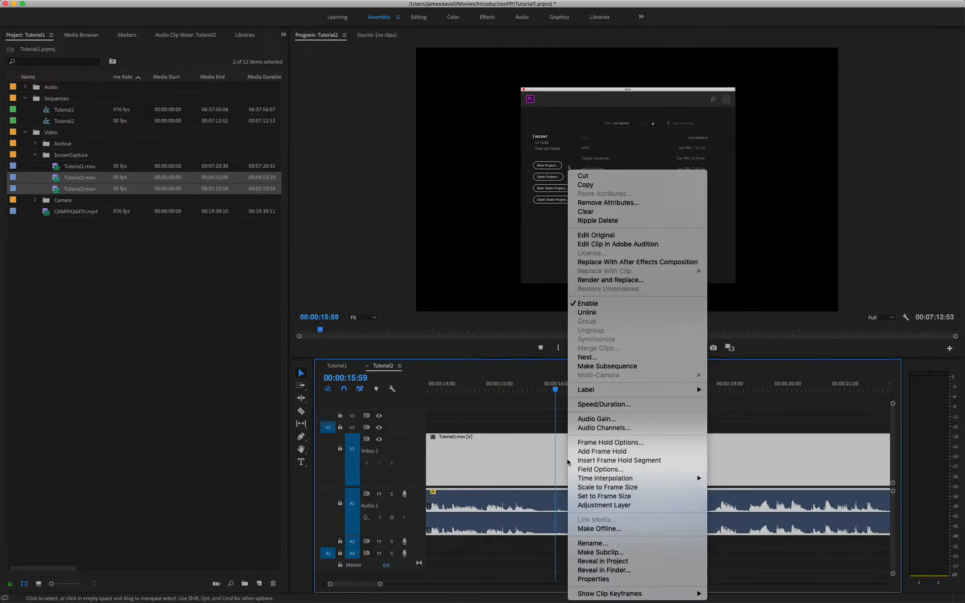
click(622, 313)
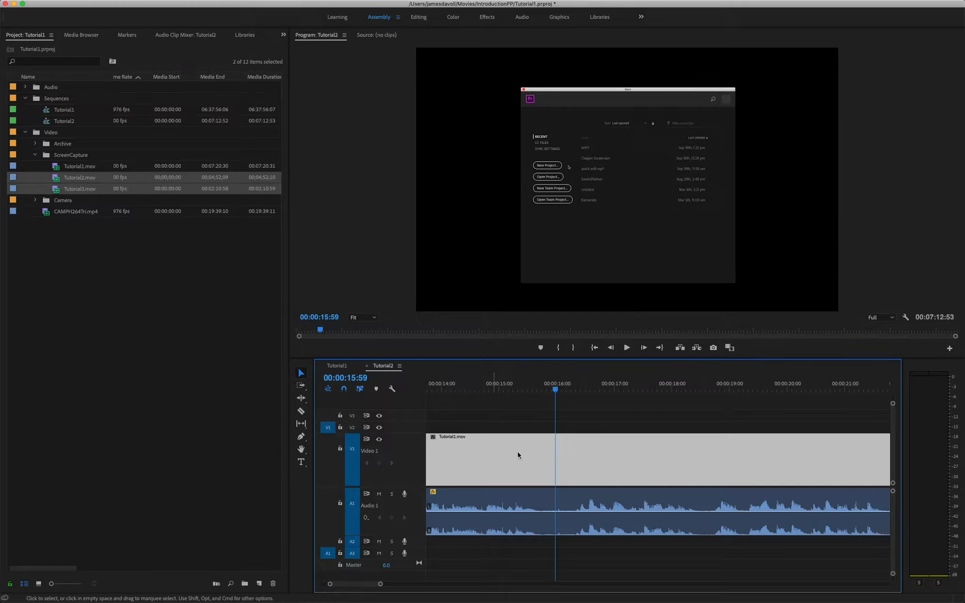
right_click(532, 459)
click(515, 415)
Step: Select both the video and audio of Tutorial1.mov and link them back together
click(529, 495)
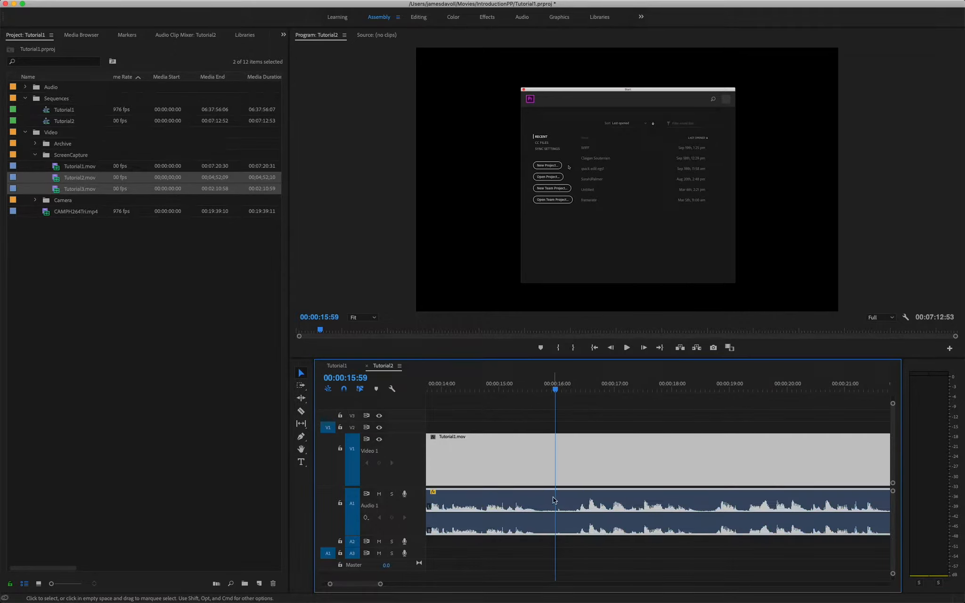
right_click(574, 472)
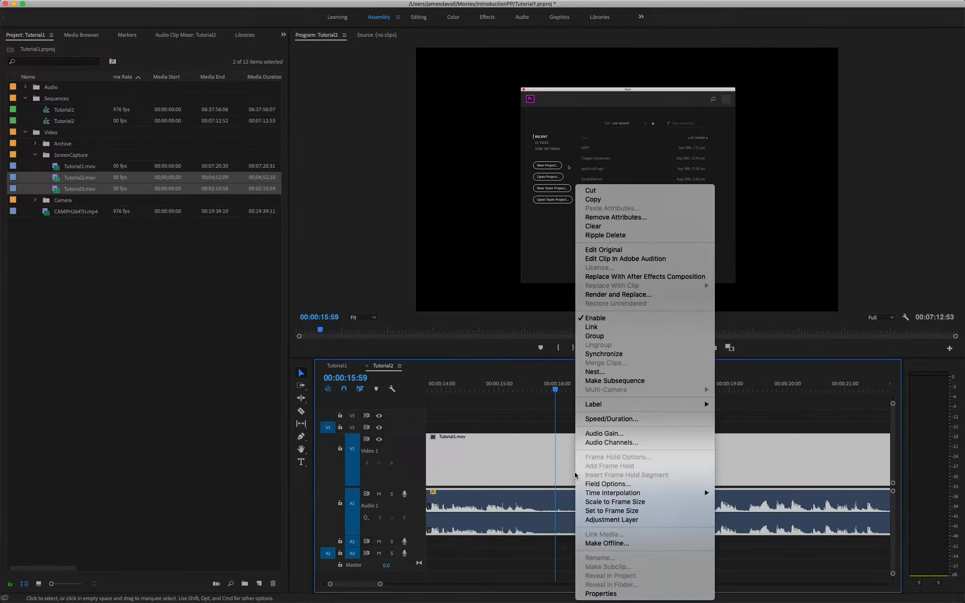
click(600, 331)
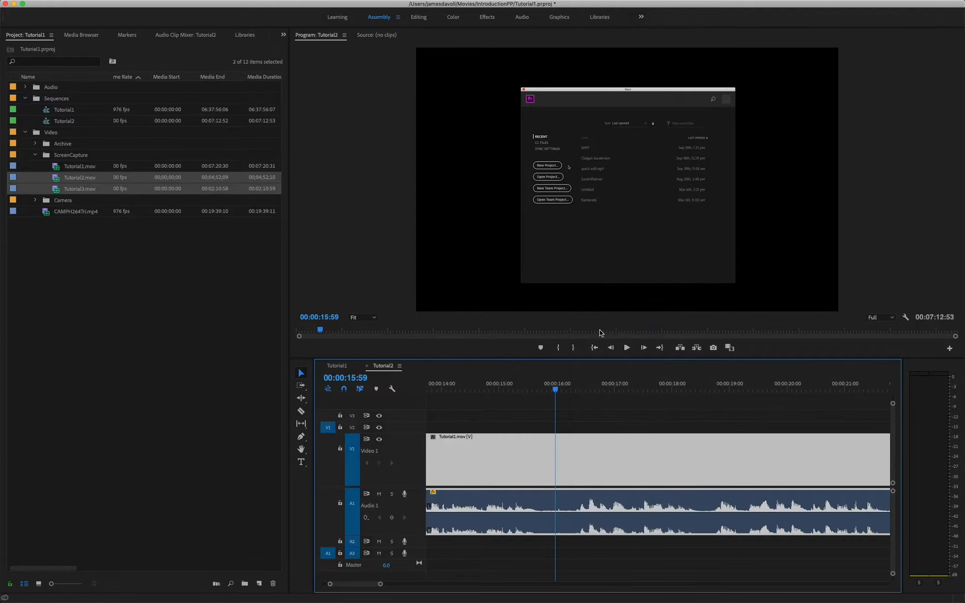
Step: Unlink Tutorial1.mov once more and check that its video and audio can be selected separately
right_click(539, 442)
click(589, 313)
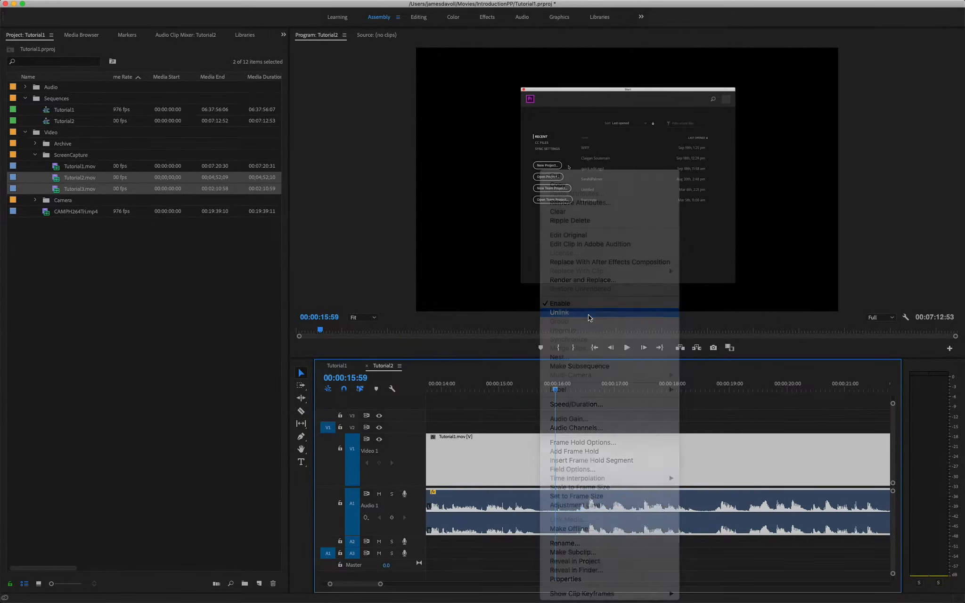
click(528, 413)
click(500, 452)
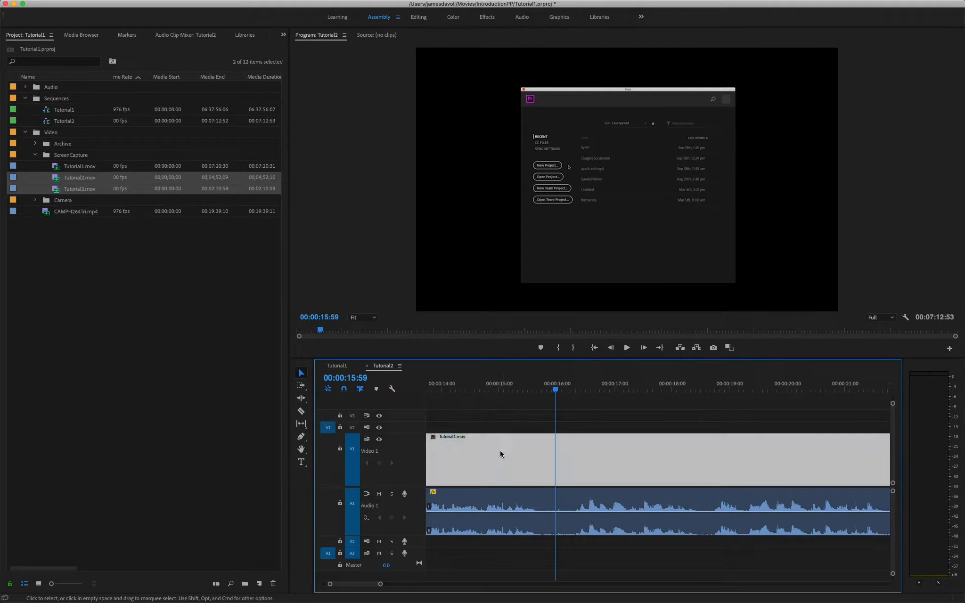
click(499, 513)
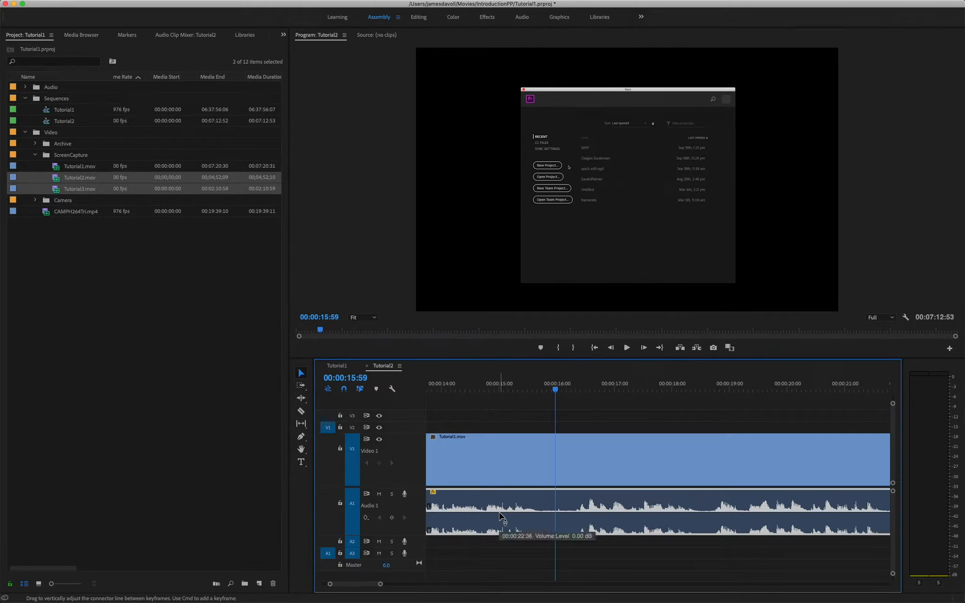
click(504, 466)
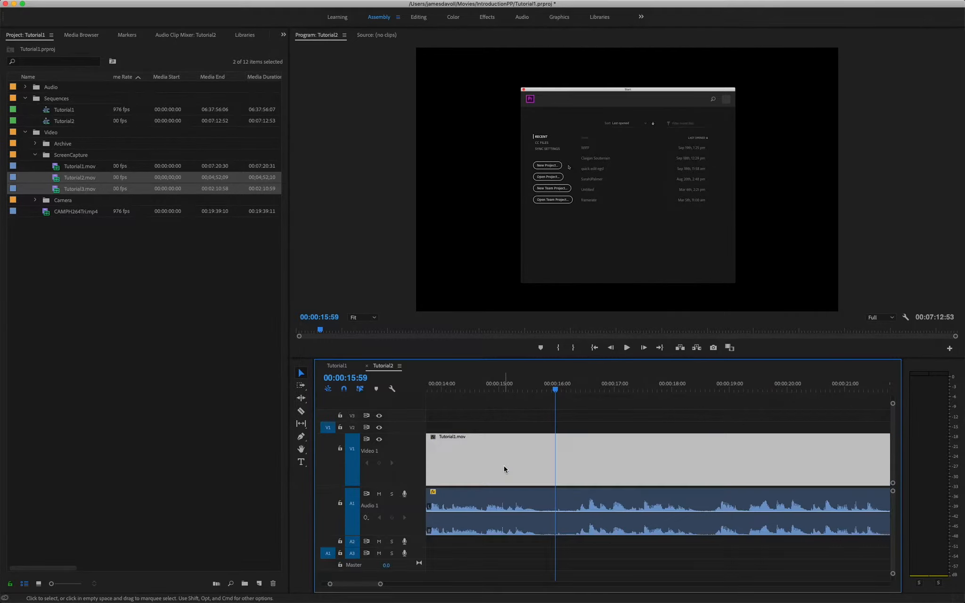
Step: Try sliding the unlinked video clip along V1, and adjust the A1 clip's volume line before returning it to 0.00 dB
drag(503, 461, 657, 466)
mouse_move(589, 449)
mouse_down()
mouse_move(711, 447)
mouse_move(589, 452)
mouse_up()
key(minus)
key(minus)
key(minus)
key(minus)
drag(569, 501, 545, 510)
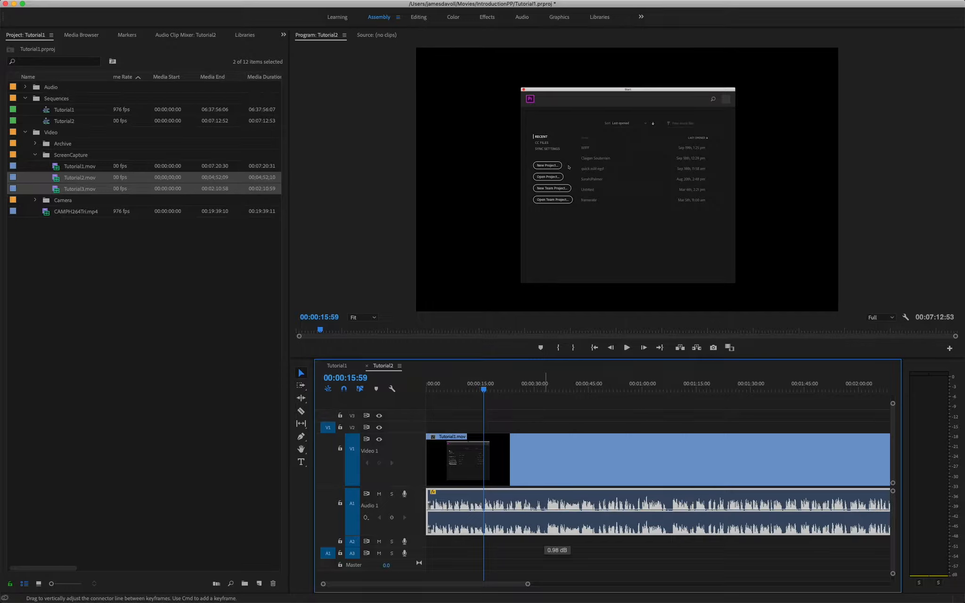
drag(545, 509, 545, 512)
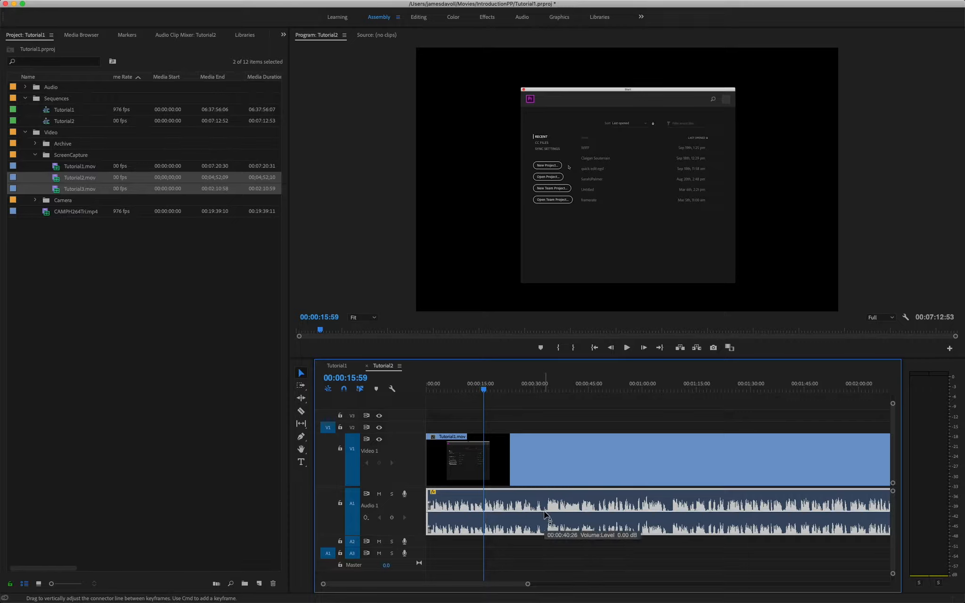
Step: Cut only the video clip on V1 at the playhead, 00:00:15:59, using the Razor tool
key(equal)
key(equal)
key(equal)
key(equal)
key(equal)
key(equal)
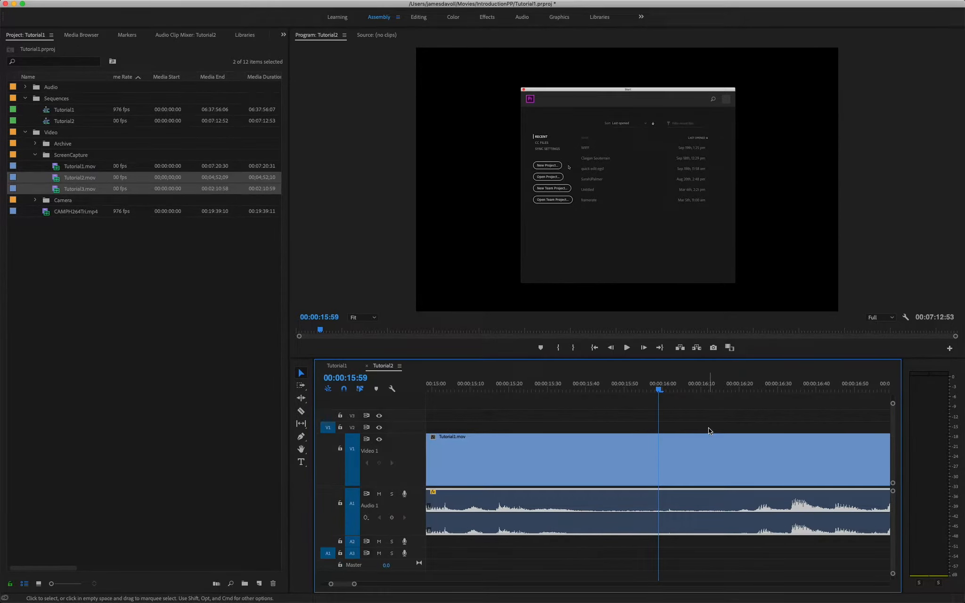
key(c)
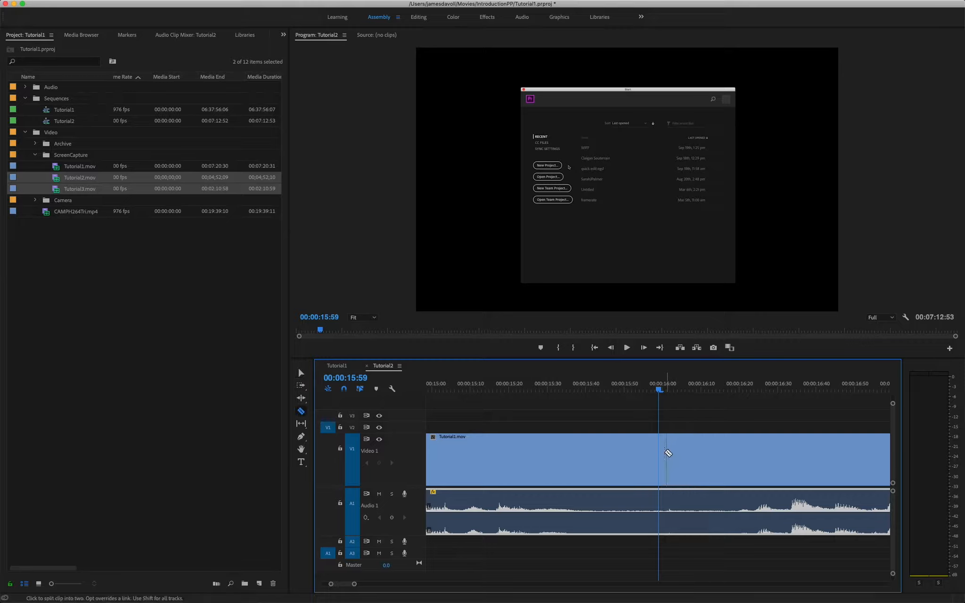
click(662, 453)
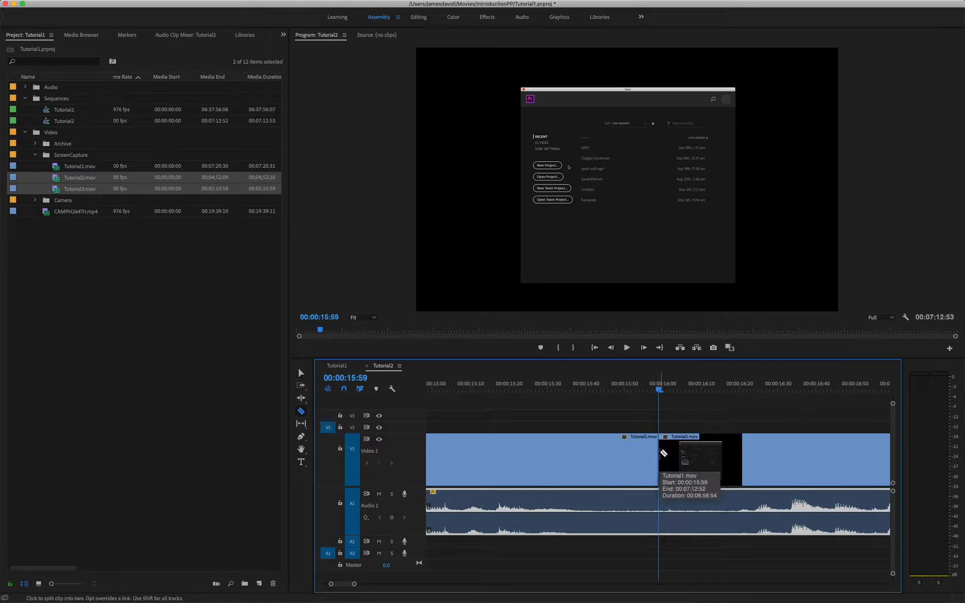
Step: Delete the video segment before the cut on V1, keeping the audio beneath it
key(v)
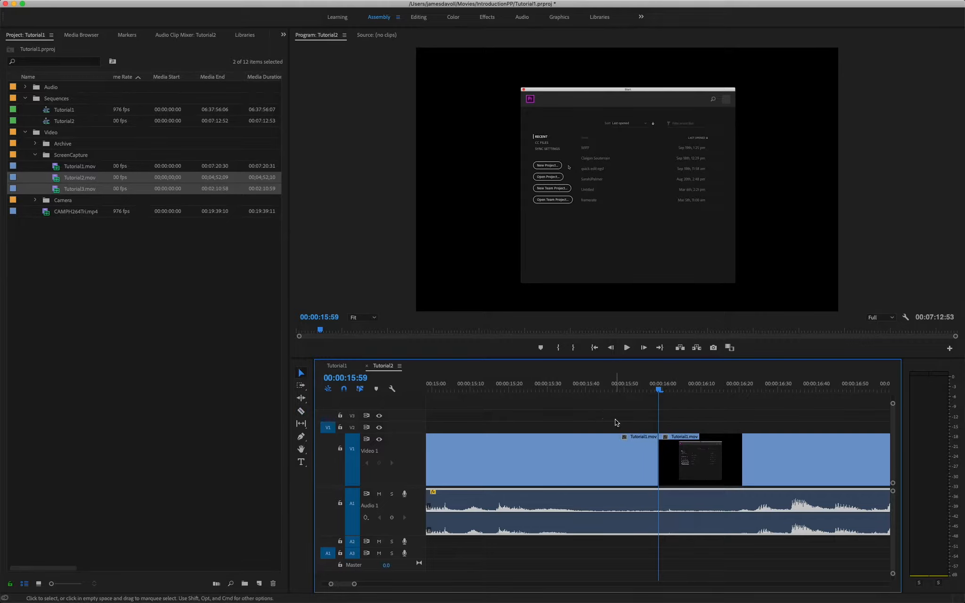
click(594, 451)
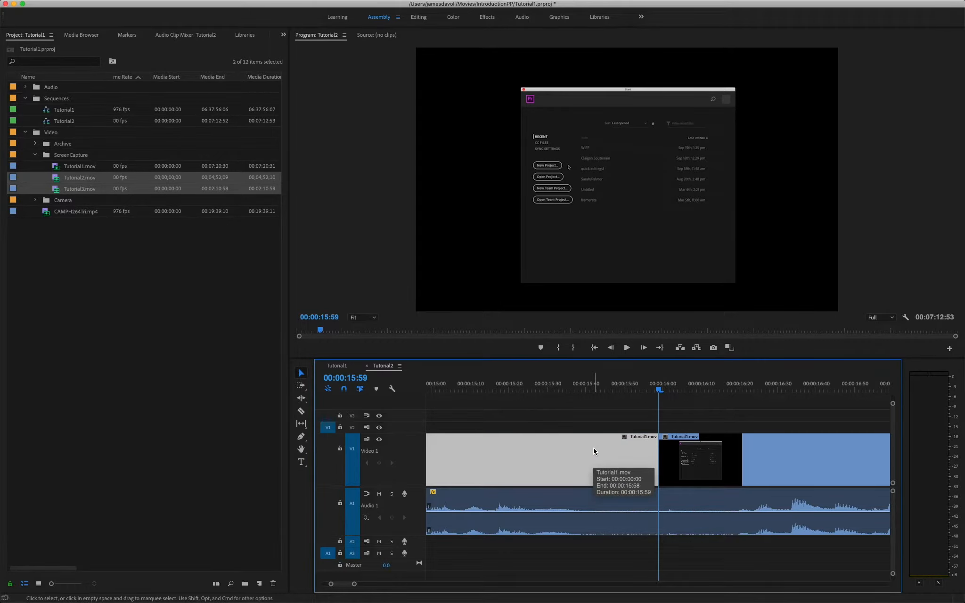
key(Delete)
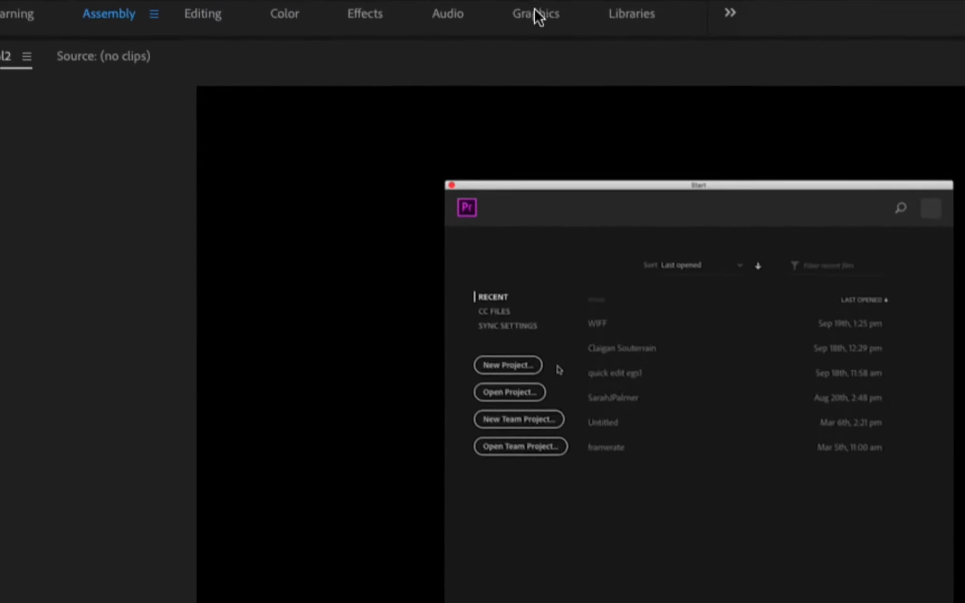
Step: Switch to the Graphics workspace and add the Basic Title template to V2 at about 00:00:13:56, dismissing the font resolution
click(541, 16)
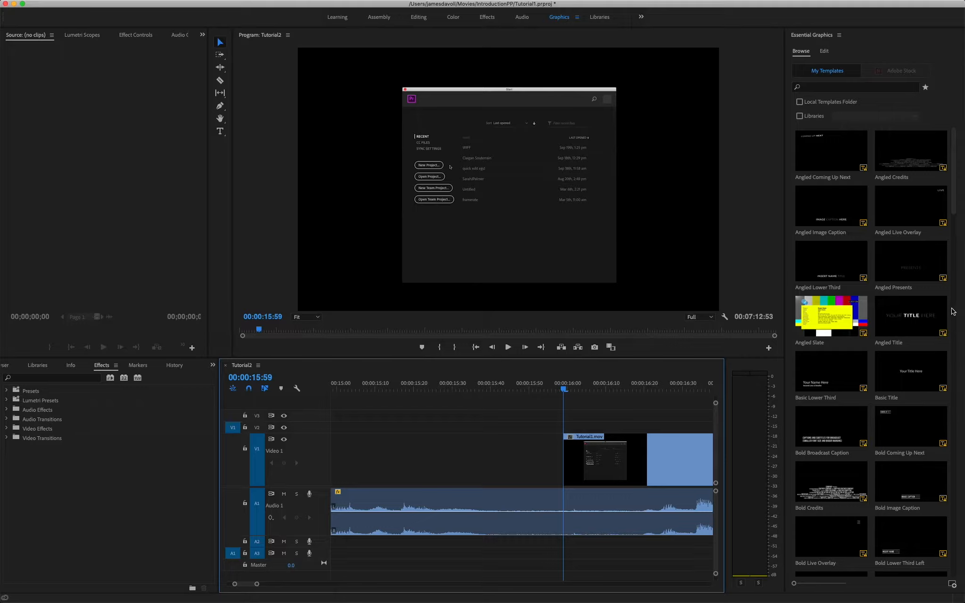
click(925, 377)
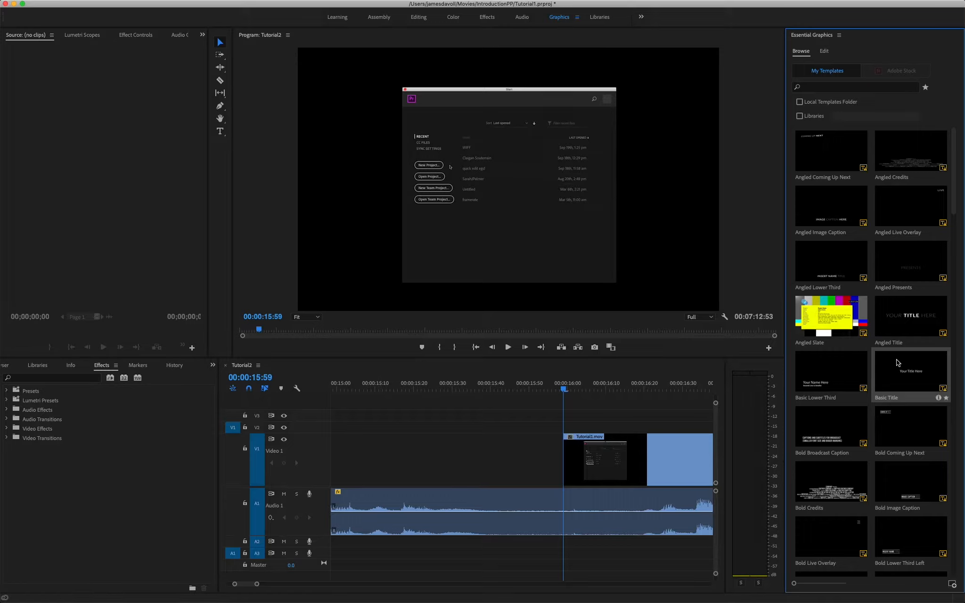
mouse_move(914, 371)
mouse_down()
mouse_move(436, 420)
mouse_move(325, 414)
mouse_move(365, 416)
mouse_move(344, 429)
mouse_move(343, 417)
mouse_move(343, 429)
mouse_up()
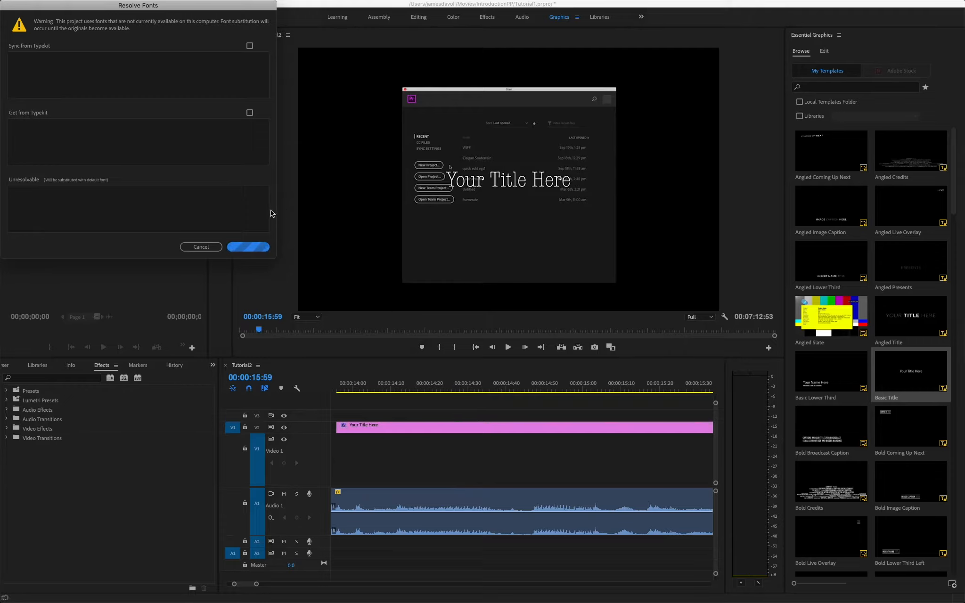
click(200, 248)
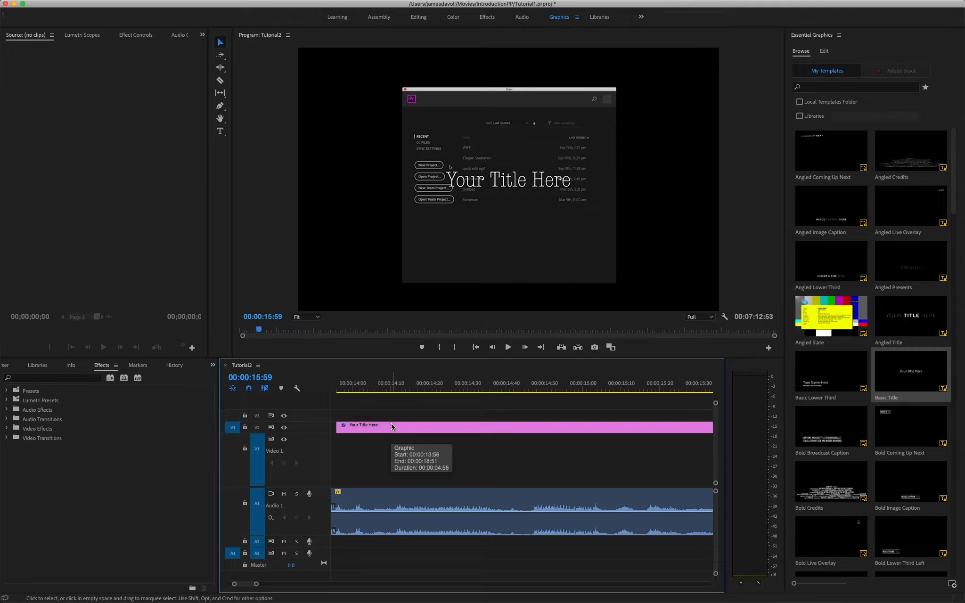
Step: Rename the Video 1 track to ScreenGrab
key(minus)
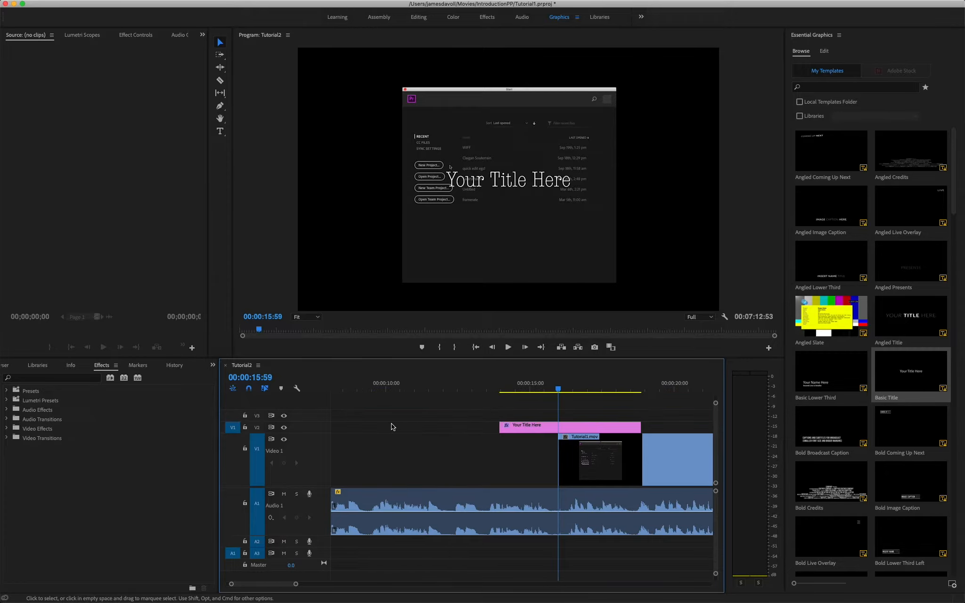
key(minus)
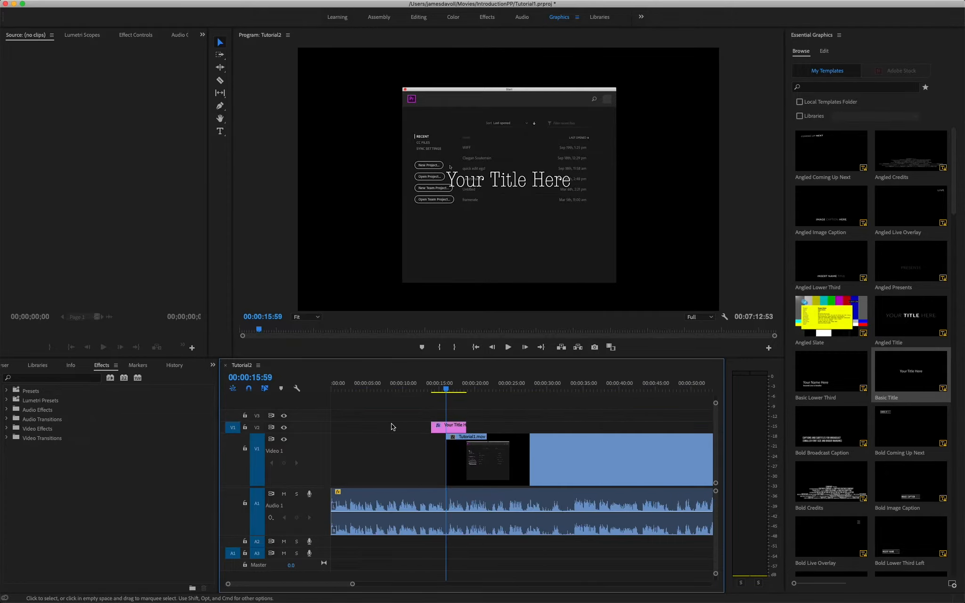
right_click(278, 455)
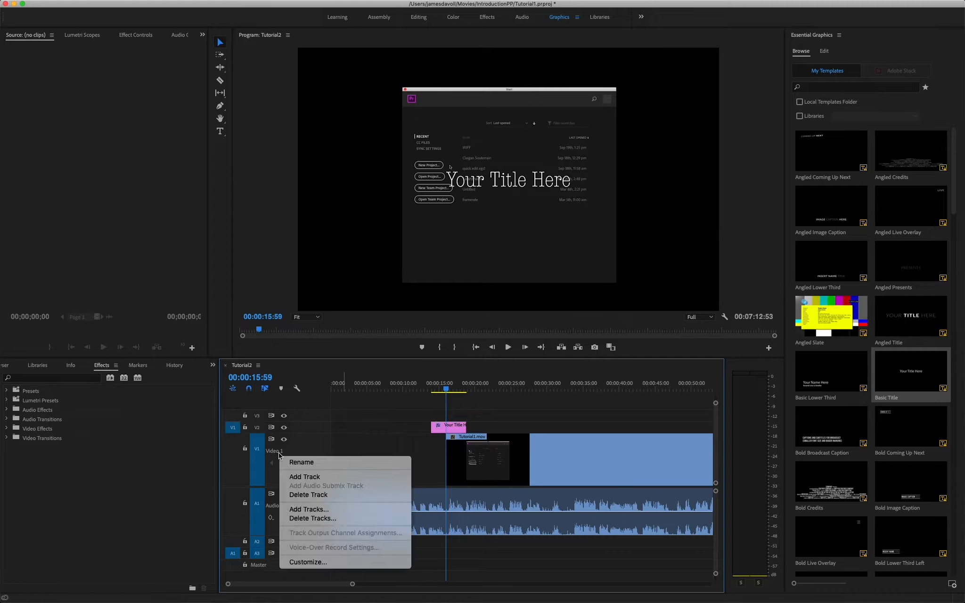
click(304, 462)
text(ScreenGrab)
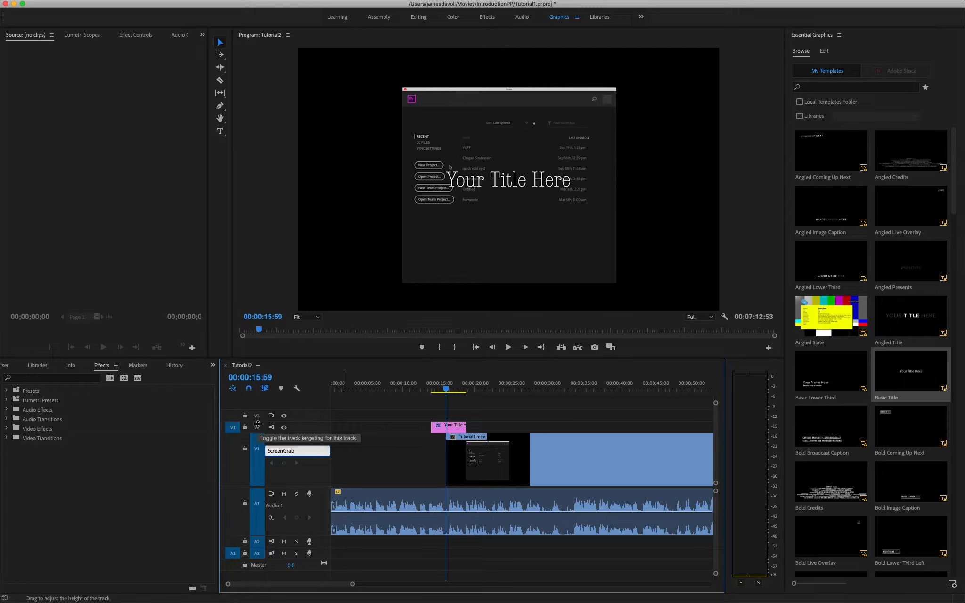
Step: Expand the height of the V2 track and rename it Titles
drag(257, 425, 264, 408)
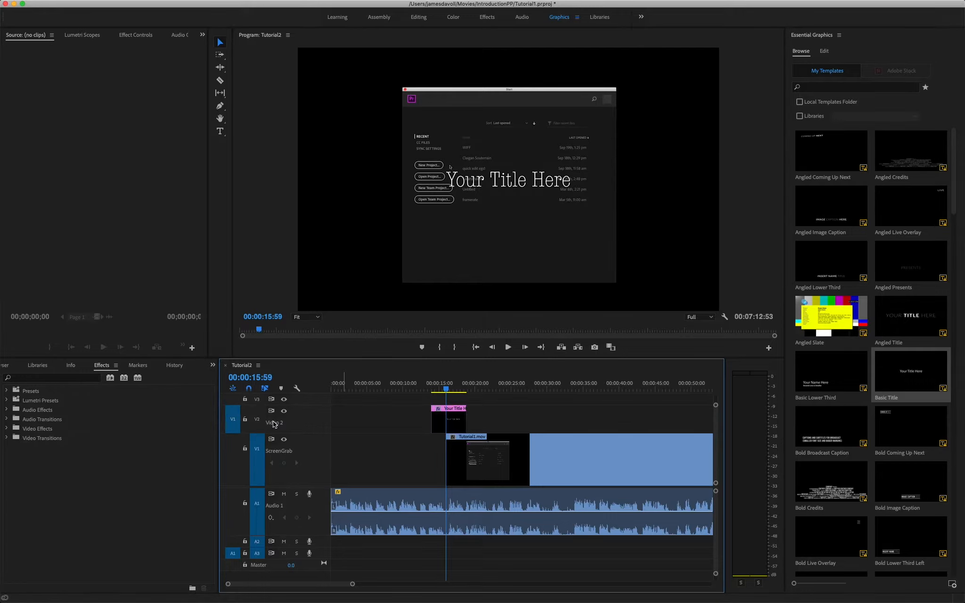
right_click(272, 429)
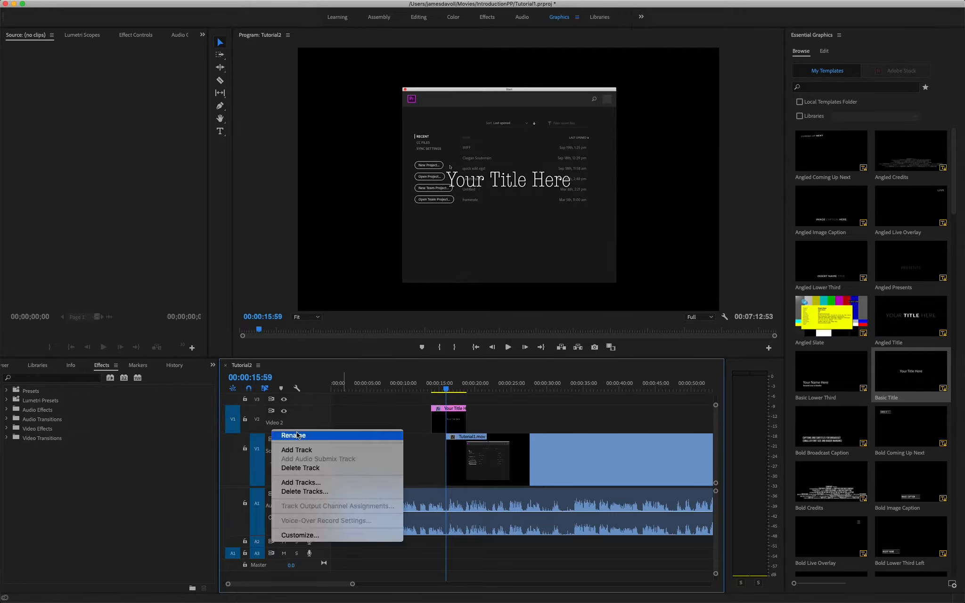
click(283, 434)
text(Ti)
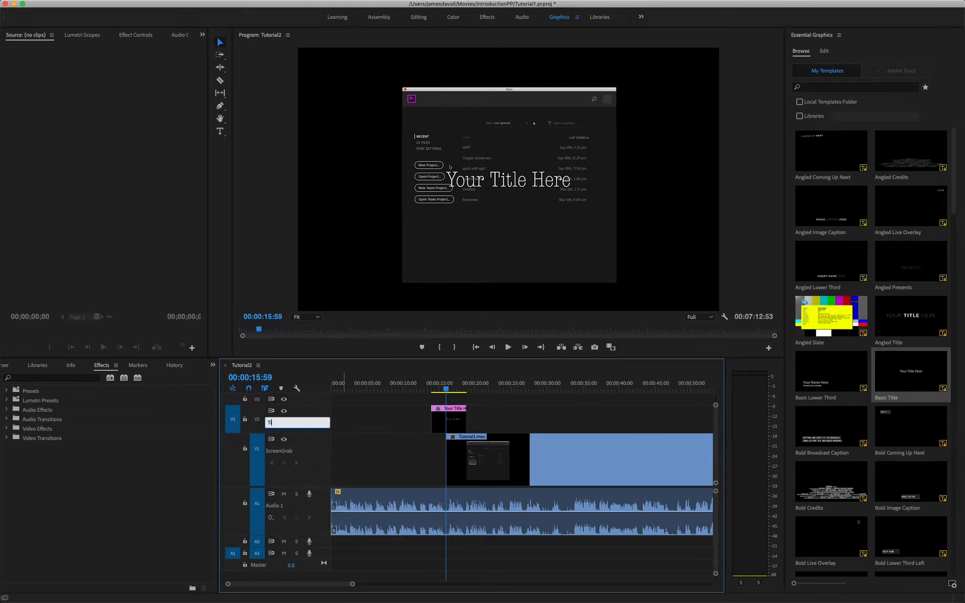
text(tlke)
click(346, 427)
Step: Move the title graphic on the Titles track to the very start of the sequence
click(452, 411)
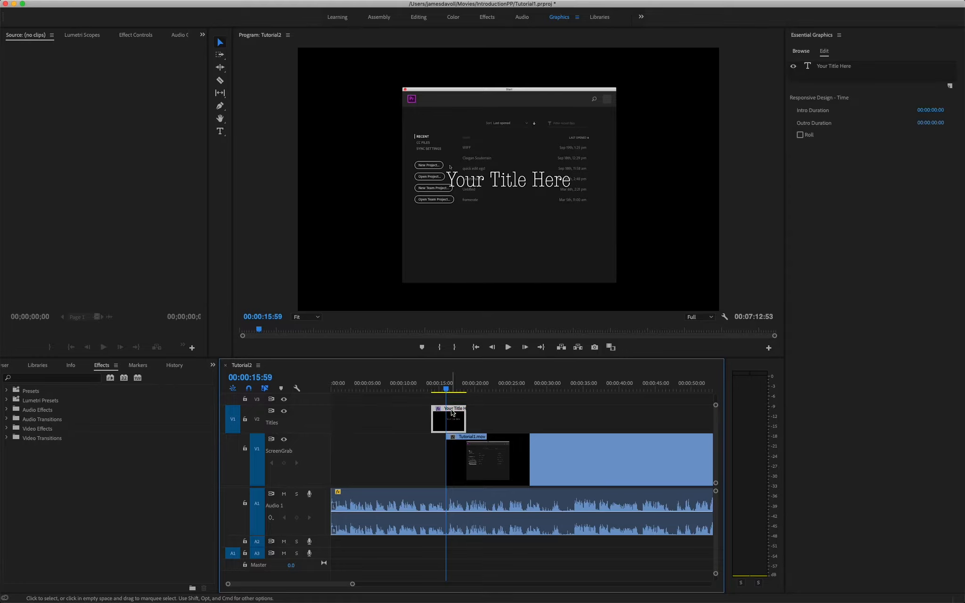
drag(451, 412, 333, 417)
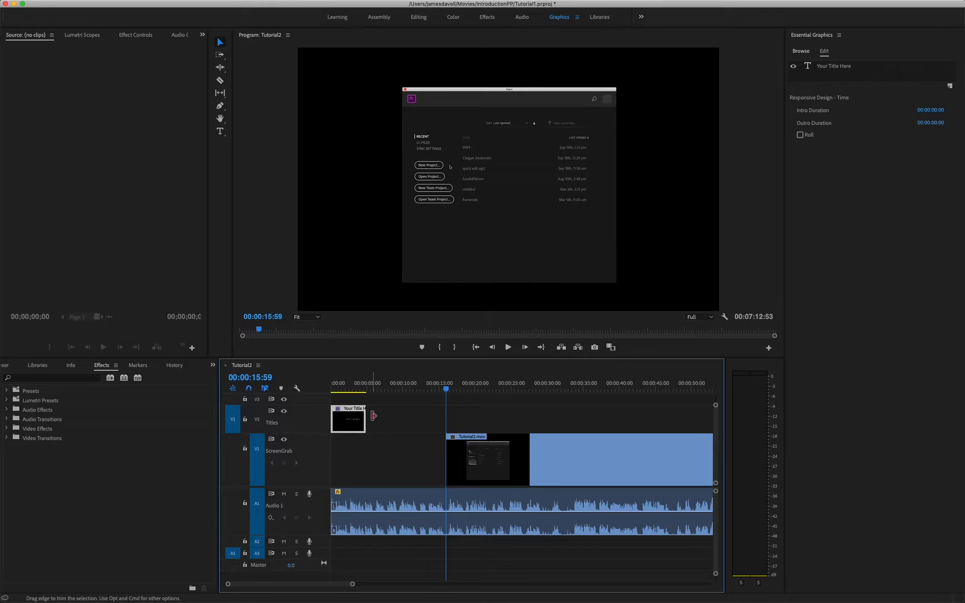
Step: Extend the end of the title graphic to the start of Tutorial1.mov on the ScreenGrab track and preview both clips
drag(365, 416, 338, 389)
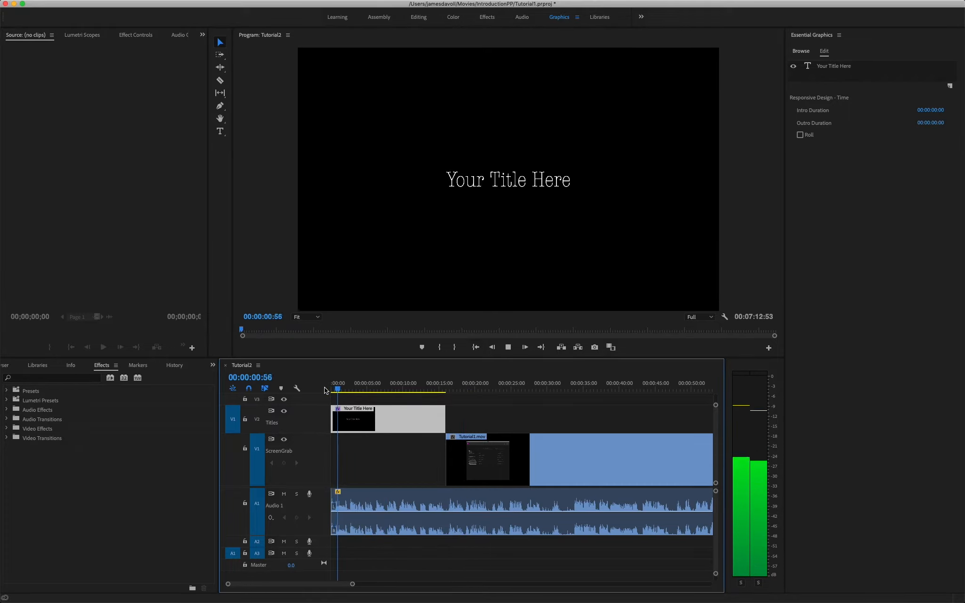
click(481, 389)
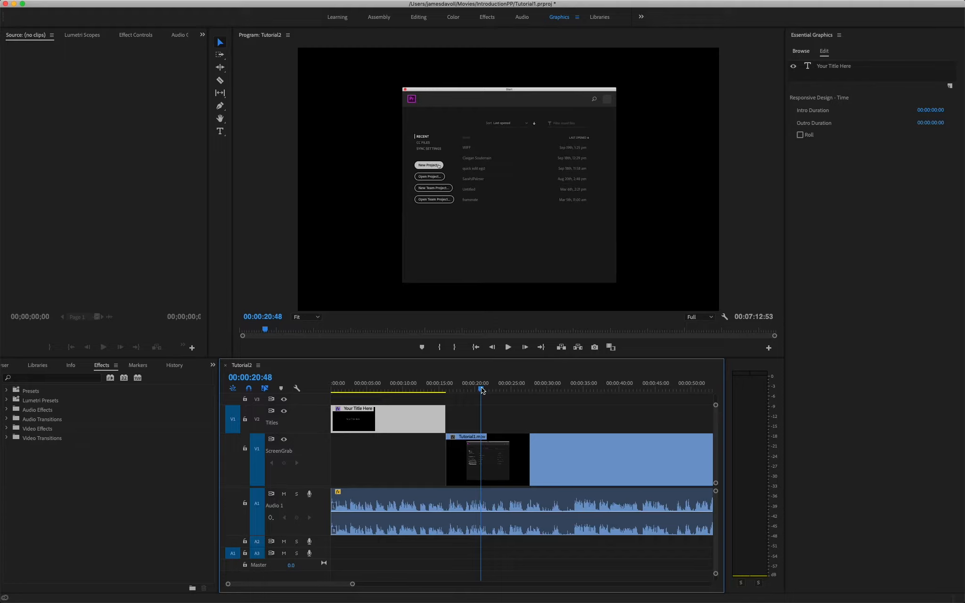
click(385, 389)
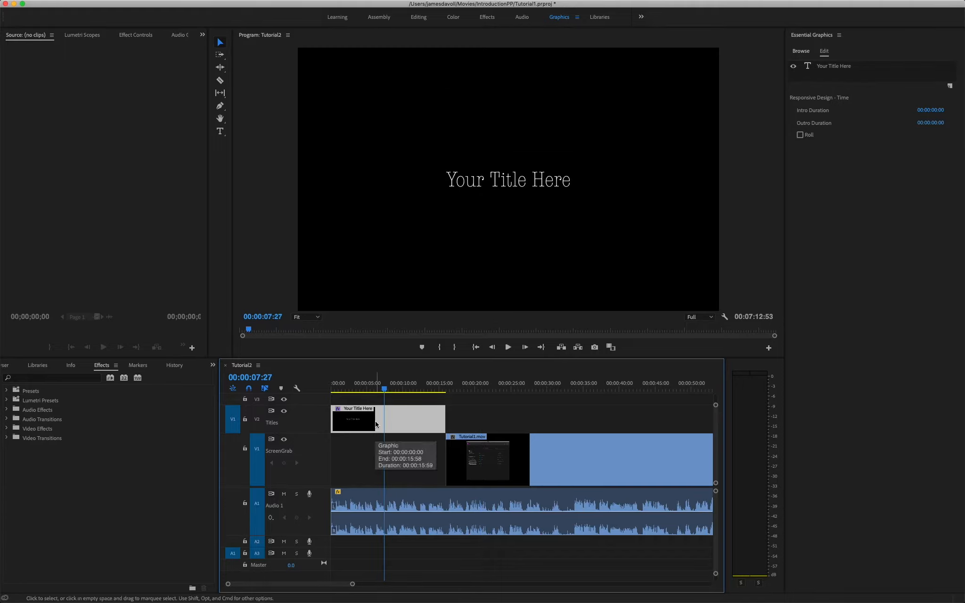
Step: Replace the placeholder text of the title graphic with "Introduction to Premiere Pro"
click(515, 184)
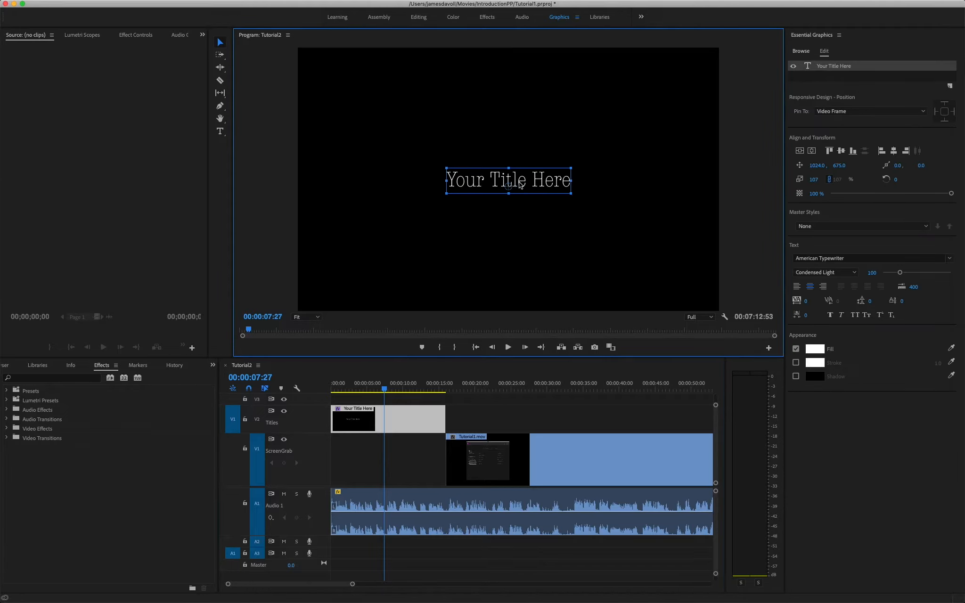
double_click(547, 182)
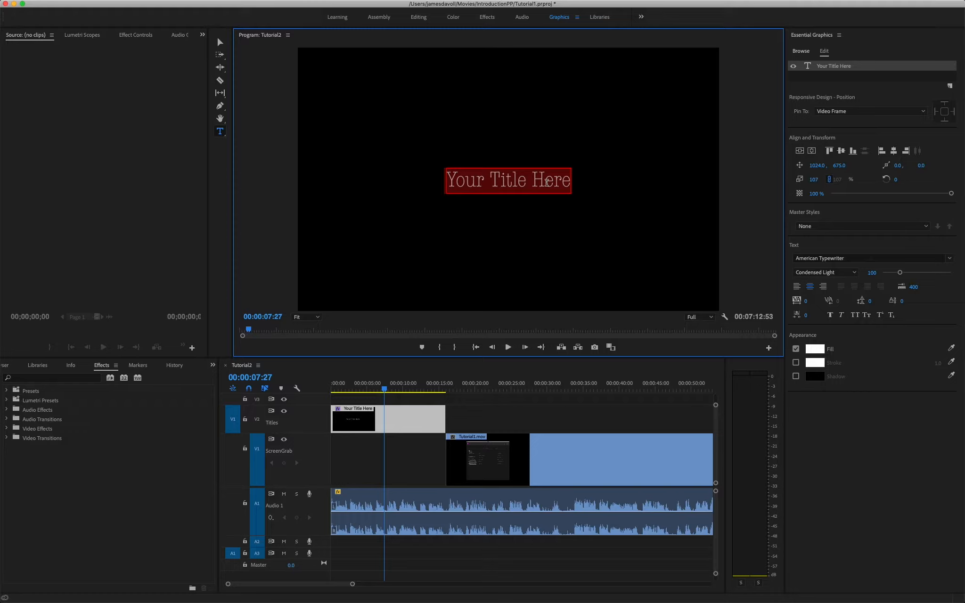
key(BackSpace)
text(INt)
key(BackSpace)
key(BackSpace)
text(ntro)
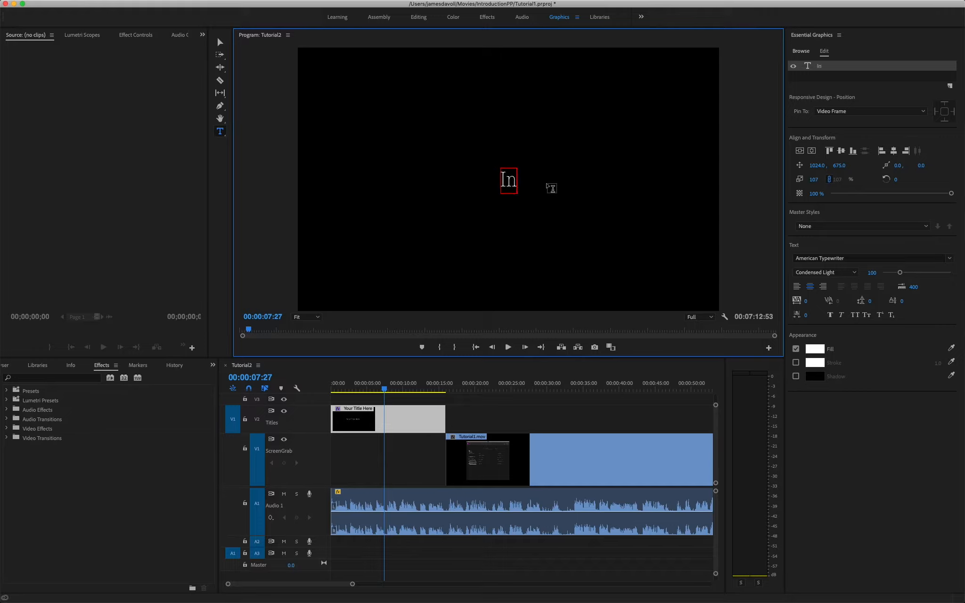
text(uc)
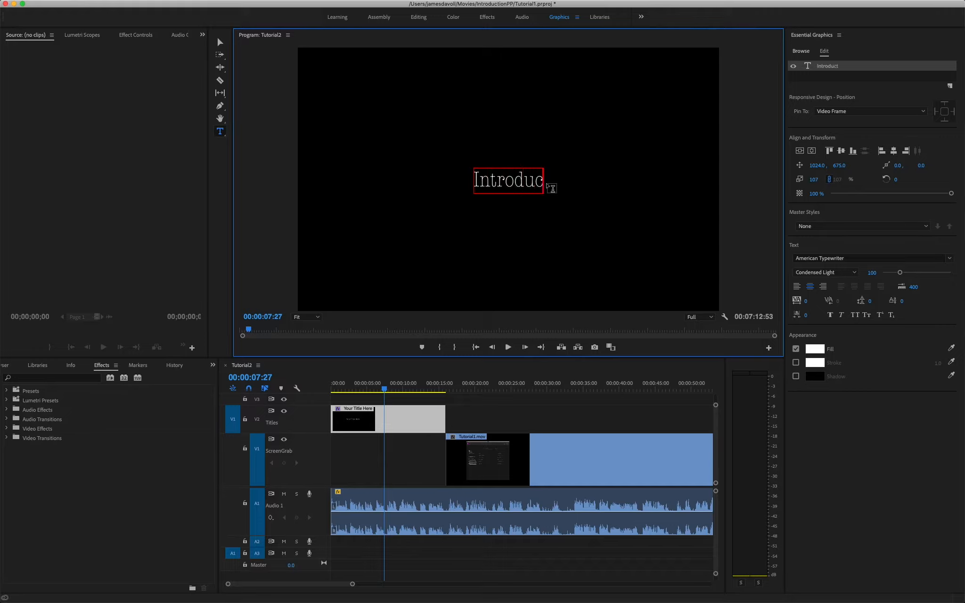
text(tion to P)
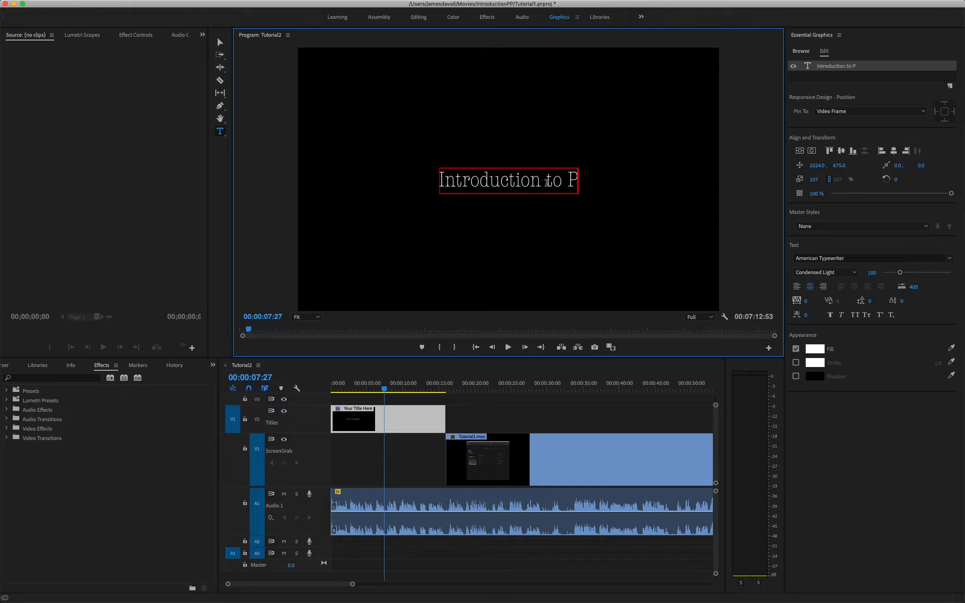
text(remiere Pro)
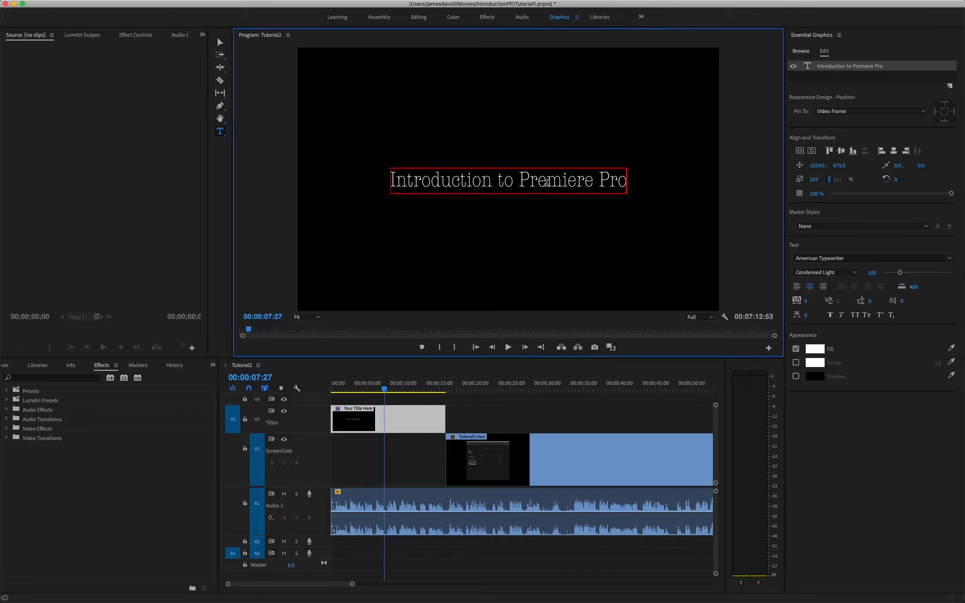
Step: Add two lines below the title's first line: "- Making a Project" and "-Importing Material"
key(Return)
text(-)
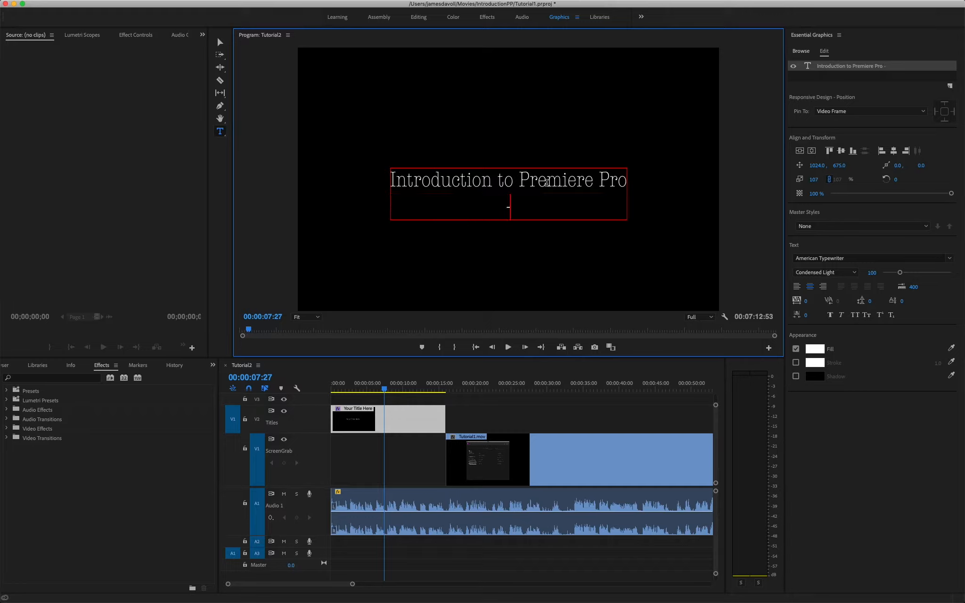
text( Making a Project)
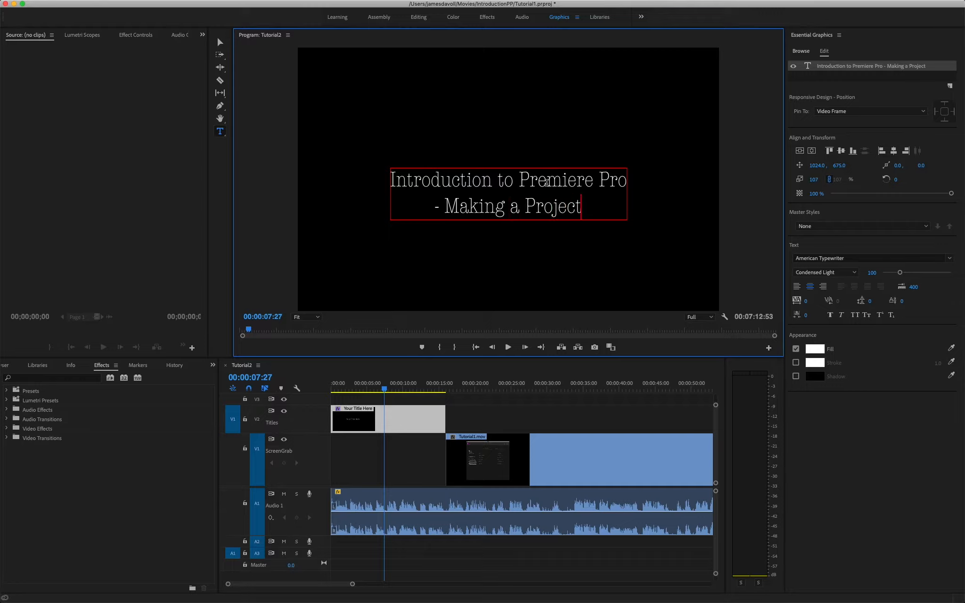
key(Return)
text(-)
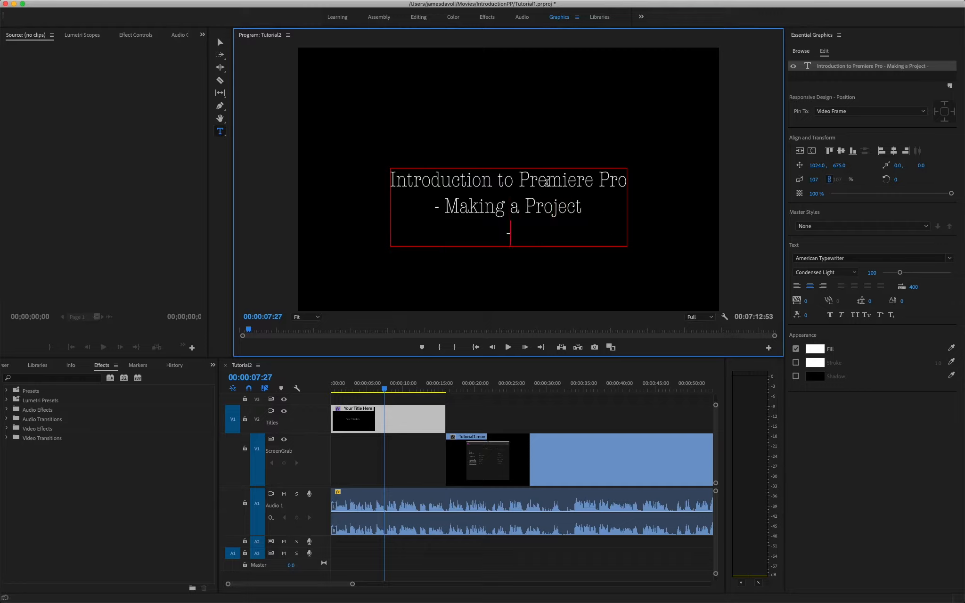
text(Importing Material)
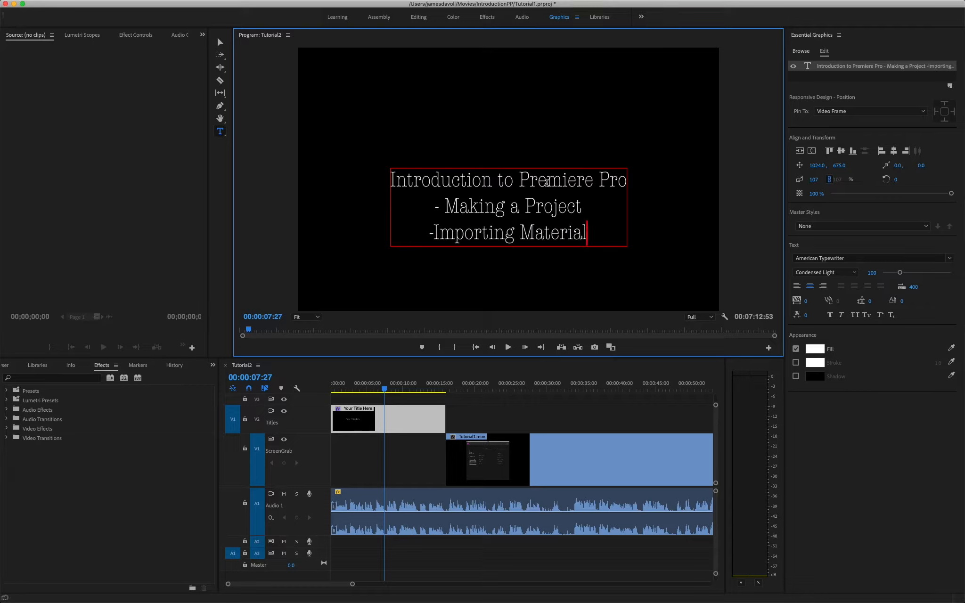
Step: Add a fourth line "- Making Bins (folders)" and insert a space after the hyphen in the Importing Material line
key(Return)
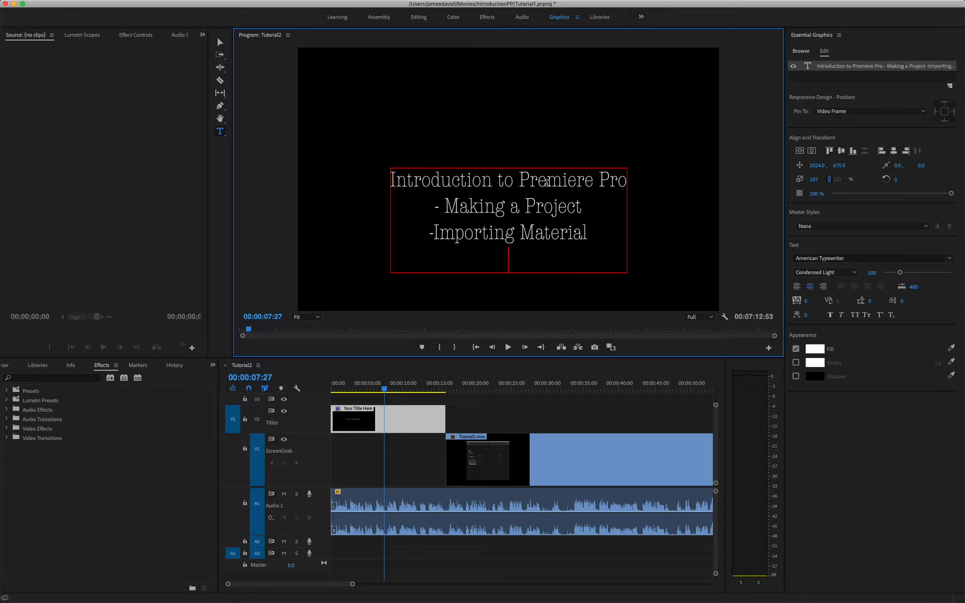
text(- Making Biu)
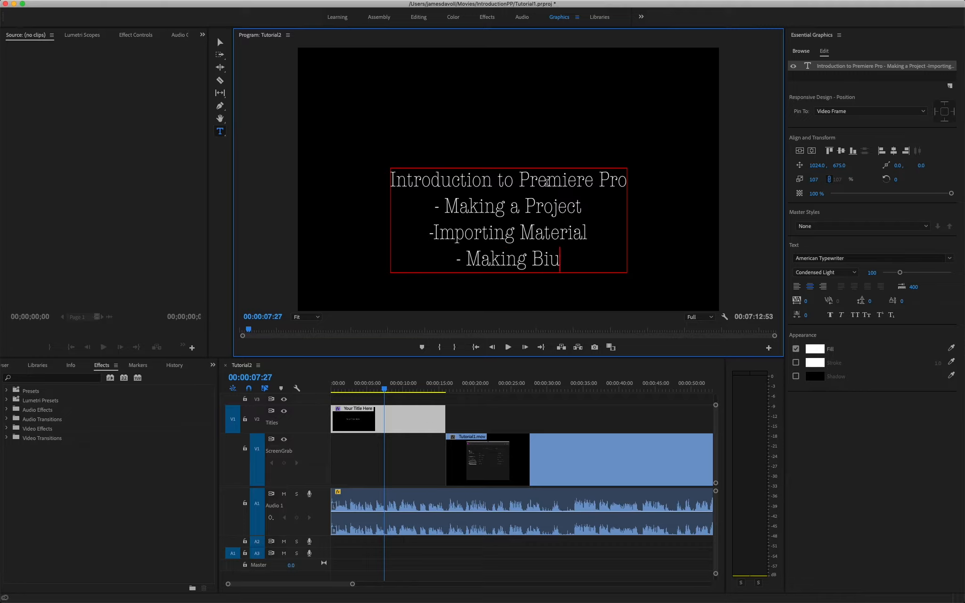
key(BackSpace)
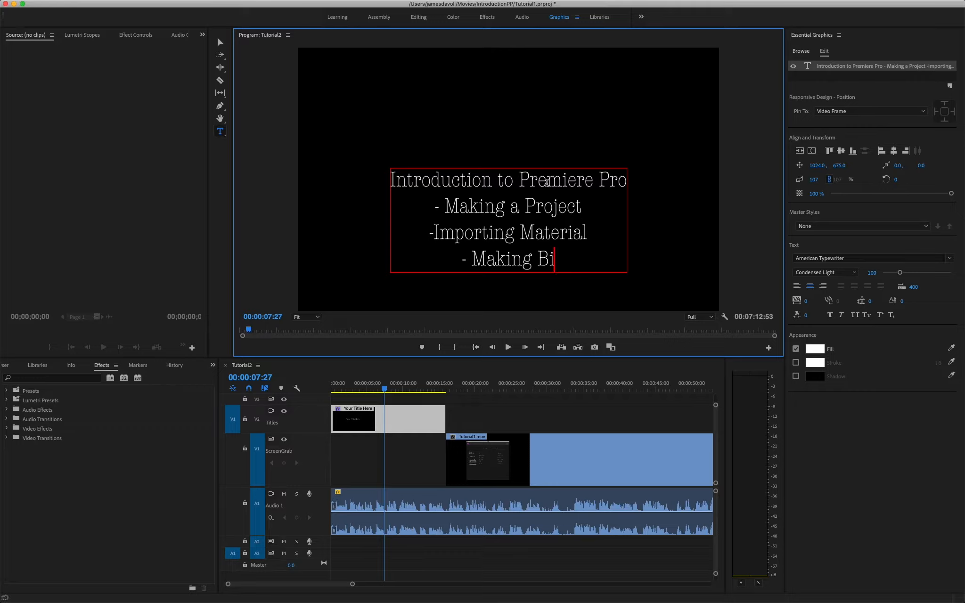
text(ns (fold)
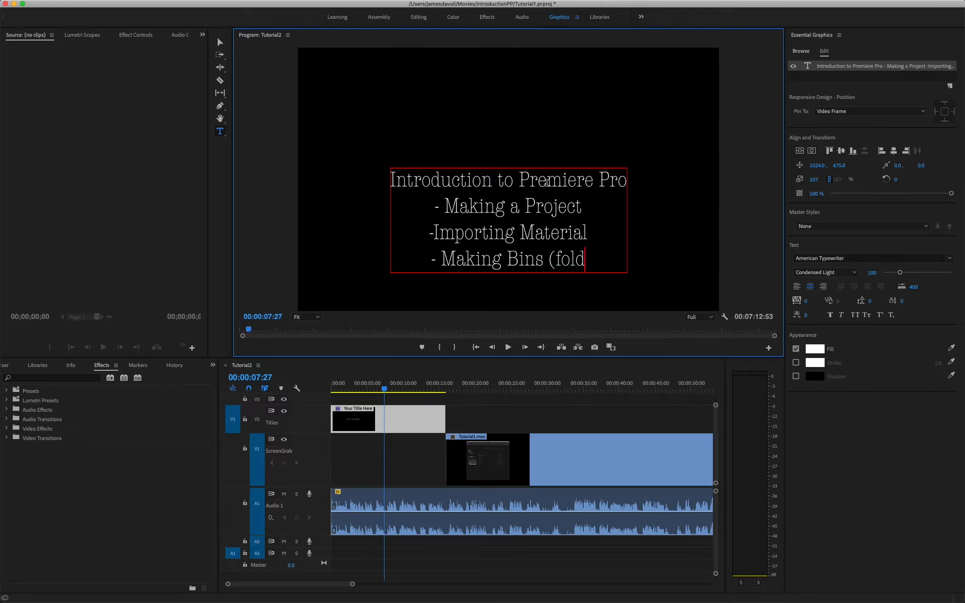
text(ers))
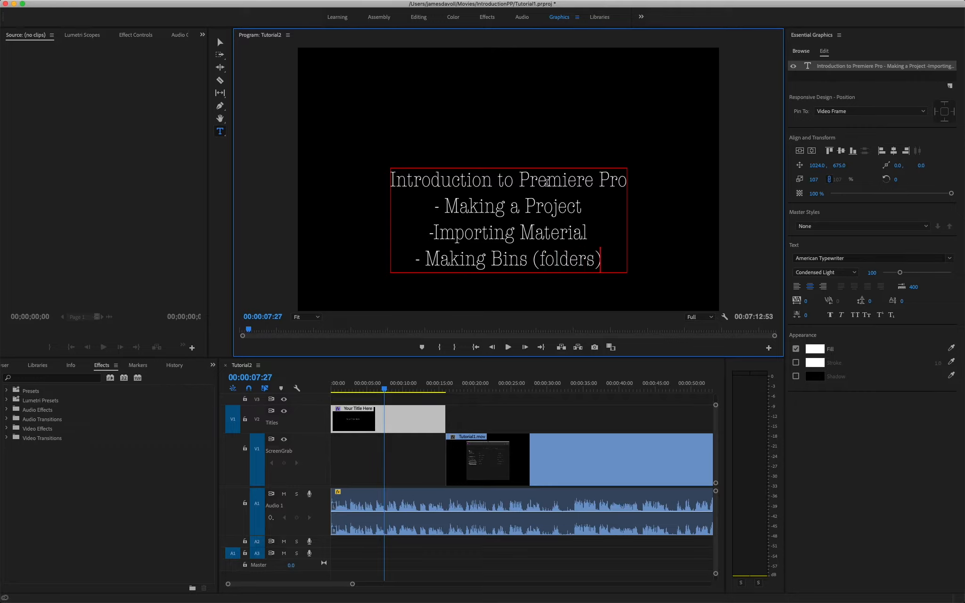
click(435, 232)
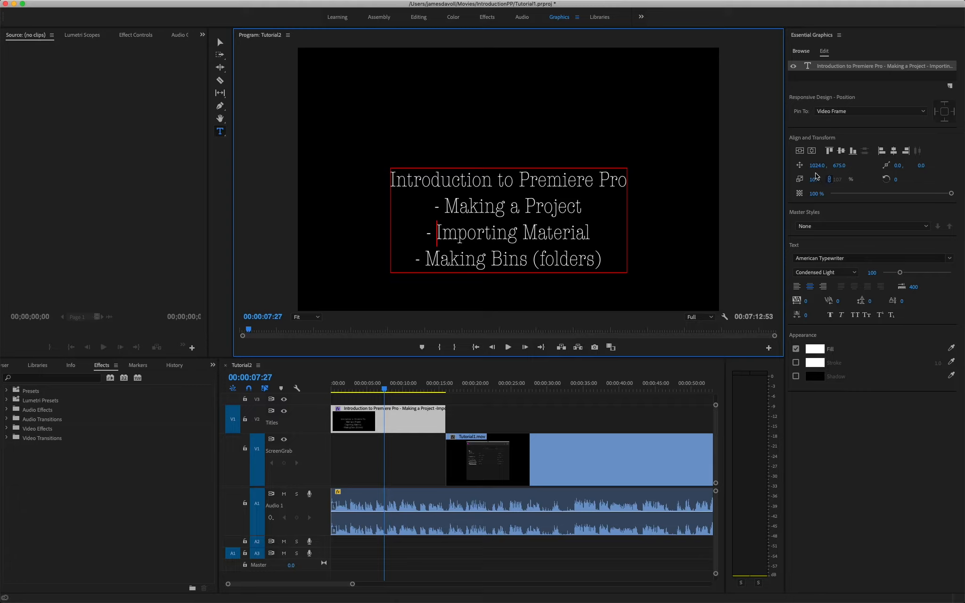
Step: Centre the title text vertically and horizontally in the video frame
click(800, 151)
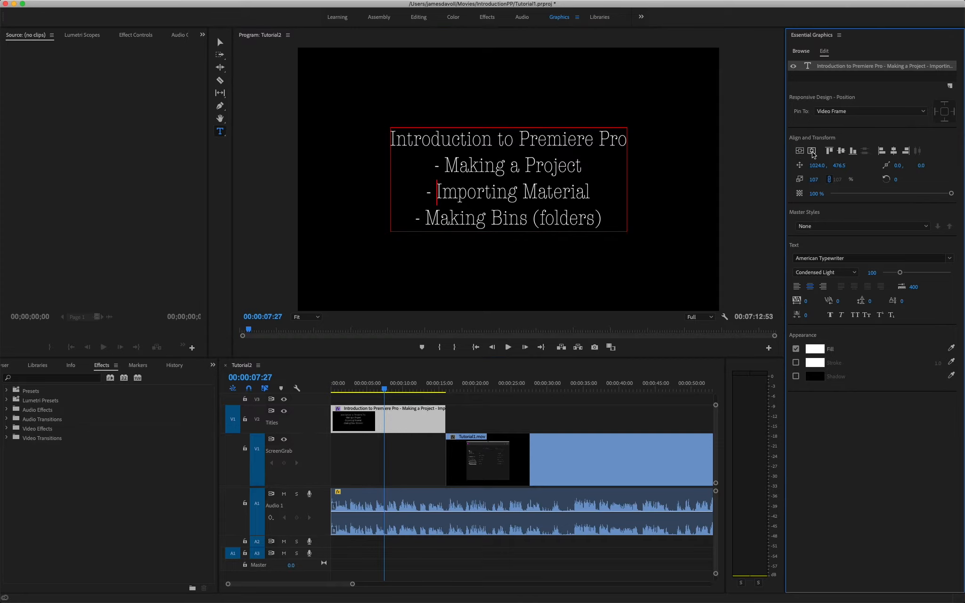
click(812, 152)
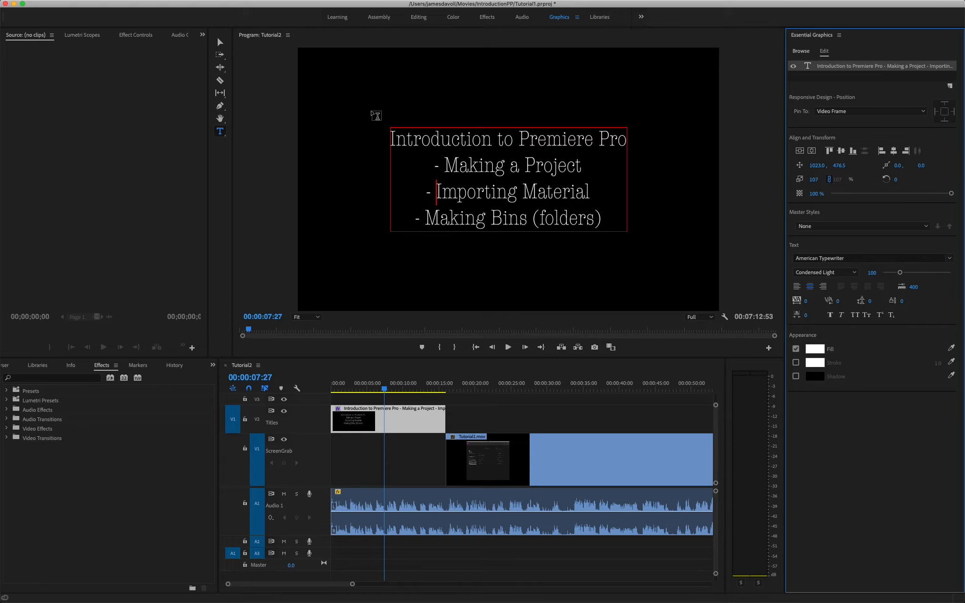
Step: Move the text block partly beyond the frame's right edge, and recentre it vertically and horizontally
drag(391, 137, 669, 147)
click(220, 42)
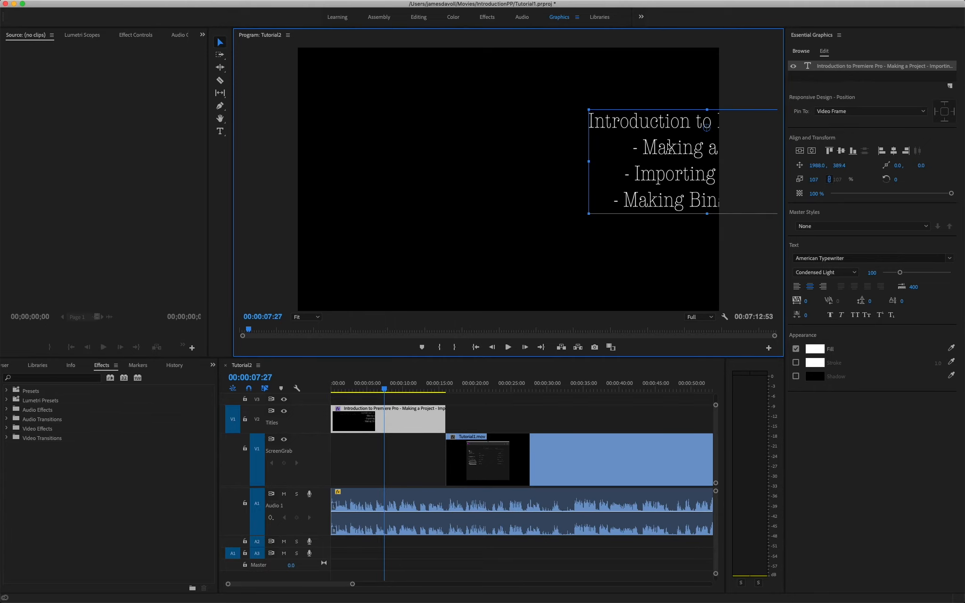
click(800, 151)
click(810, 151)
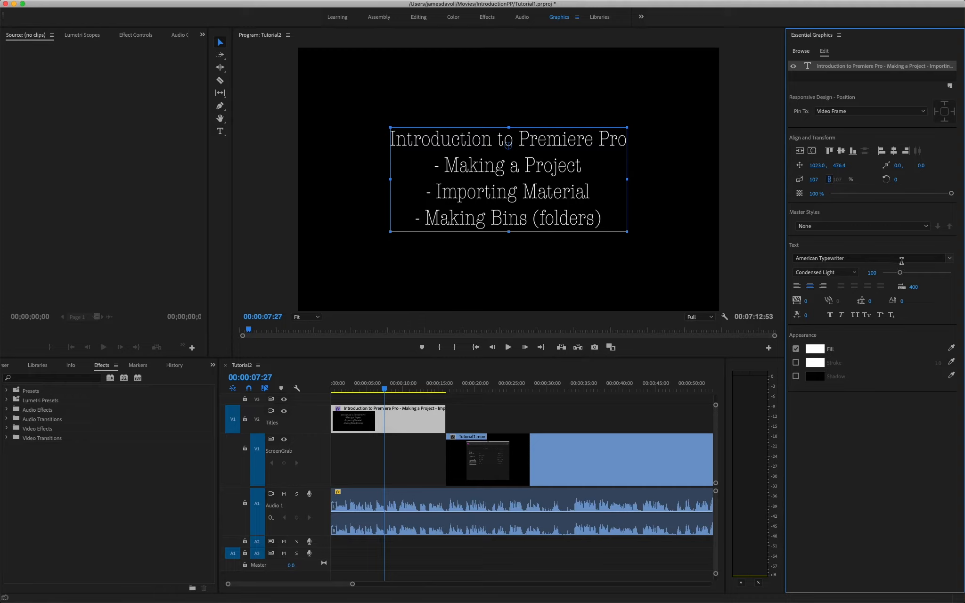
Step: Change the title text's font to Arial
click(950, 259)
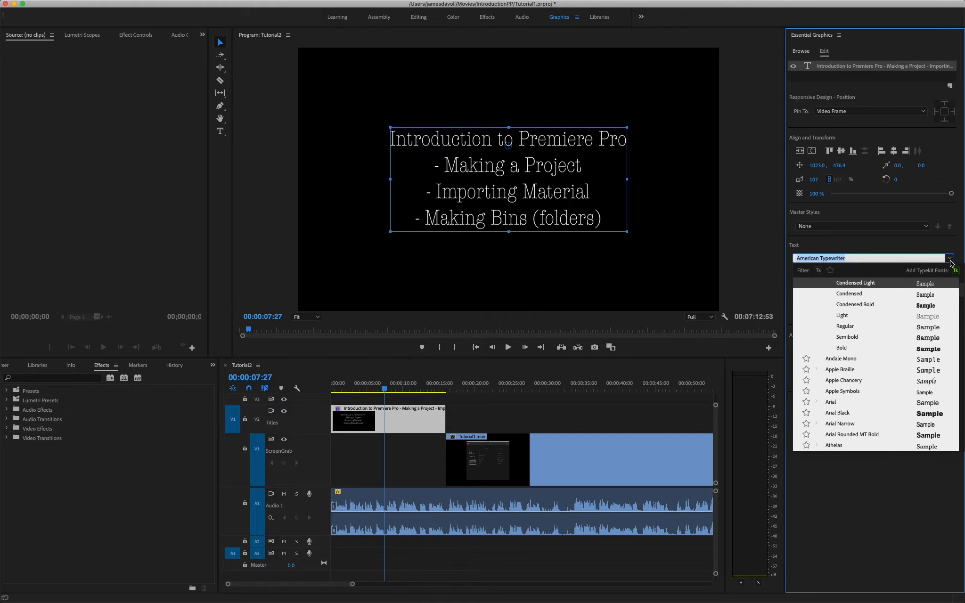
scroll(858, 353, up, 3)
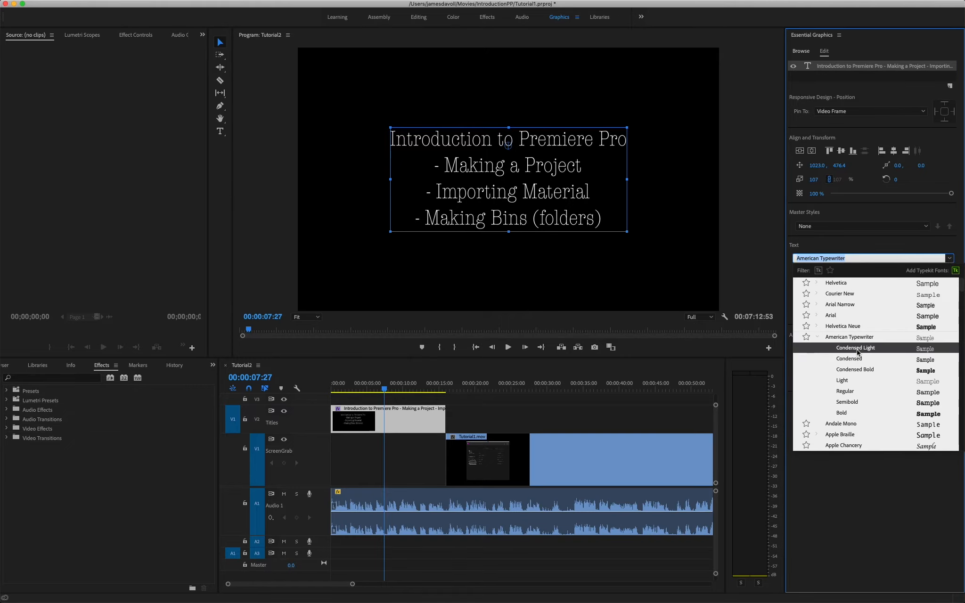
click(844, 319)
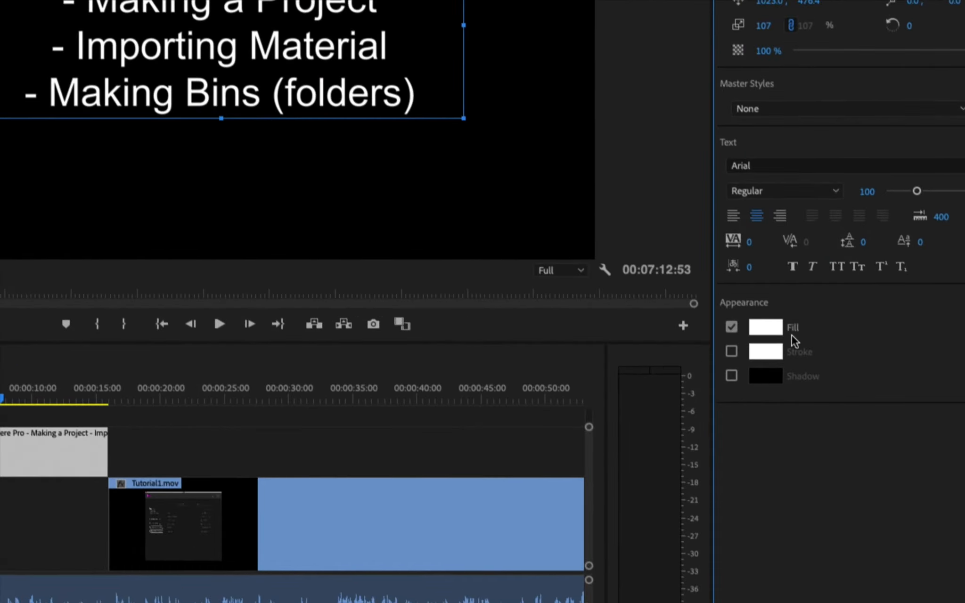
Step: Set the fill colour of the title text to red, FF0202
click(771, 325)
click(174, 147)
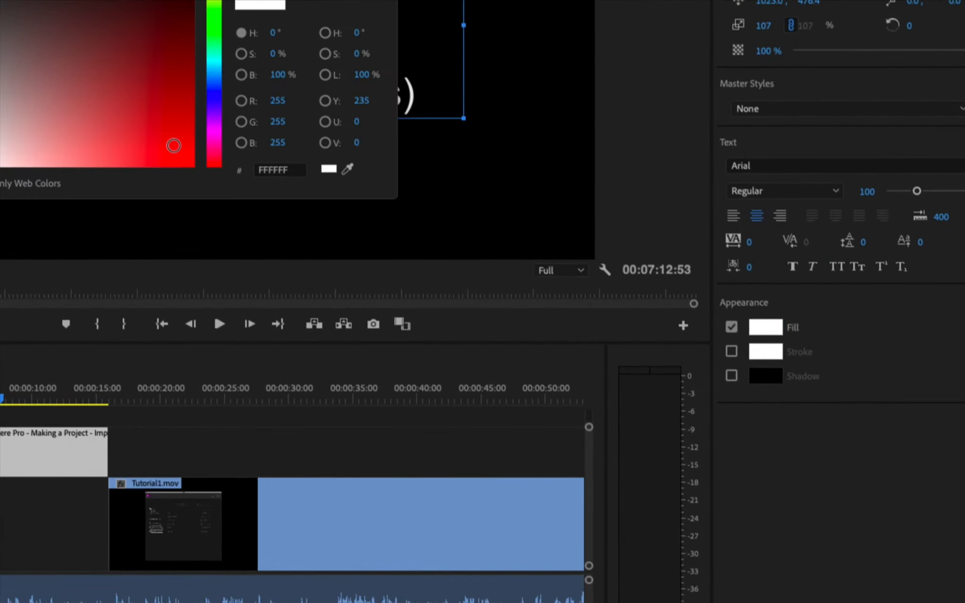
drag(174, 146, 192, 167)
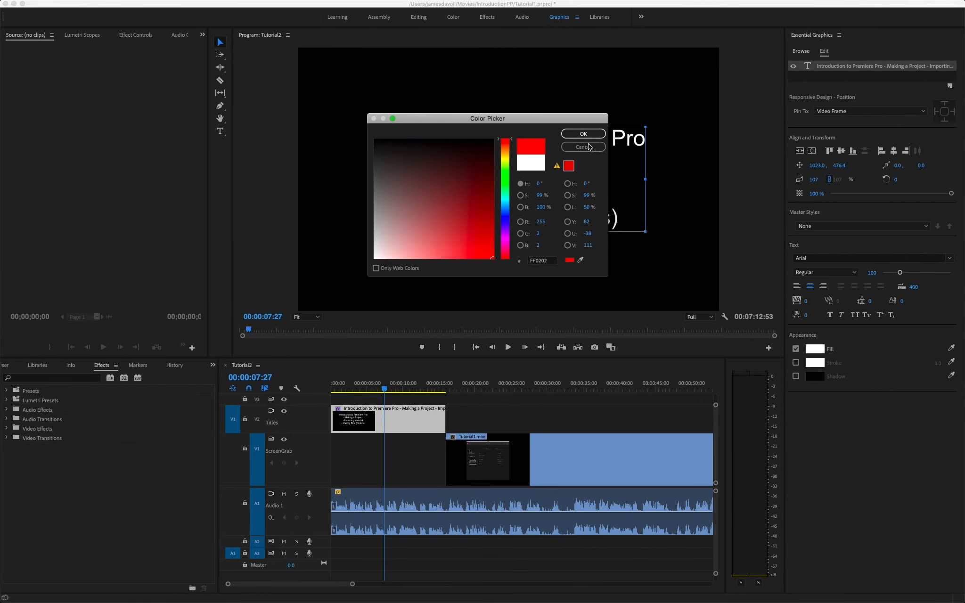
click(584, 133)
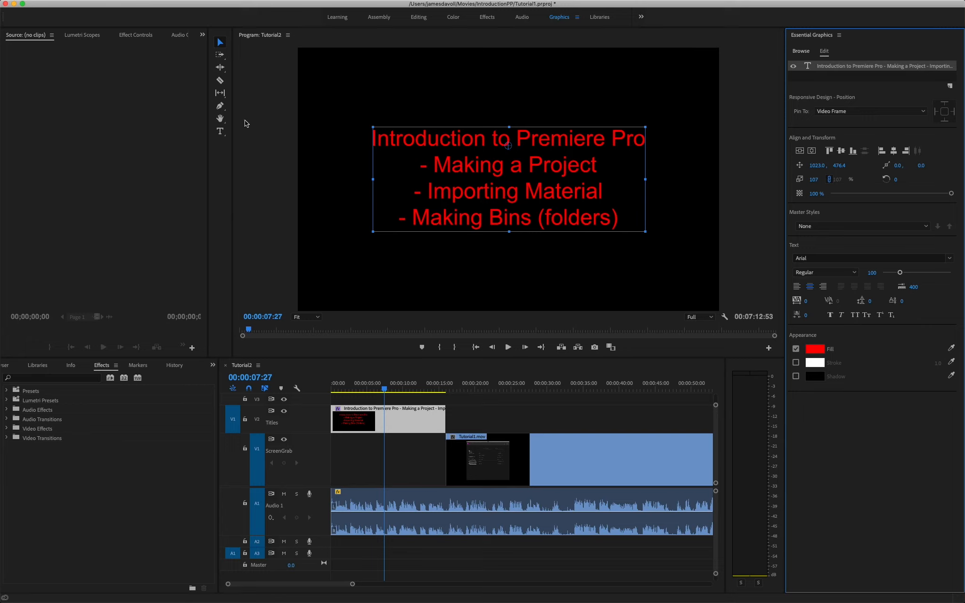
Step: Select only "- Importing" in the third line with the Type tool and set its fill to near-white FBFBFB
click(220, 131)
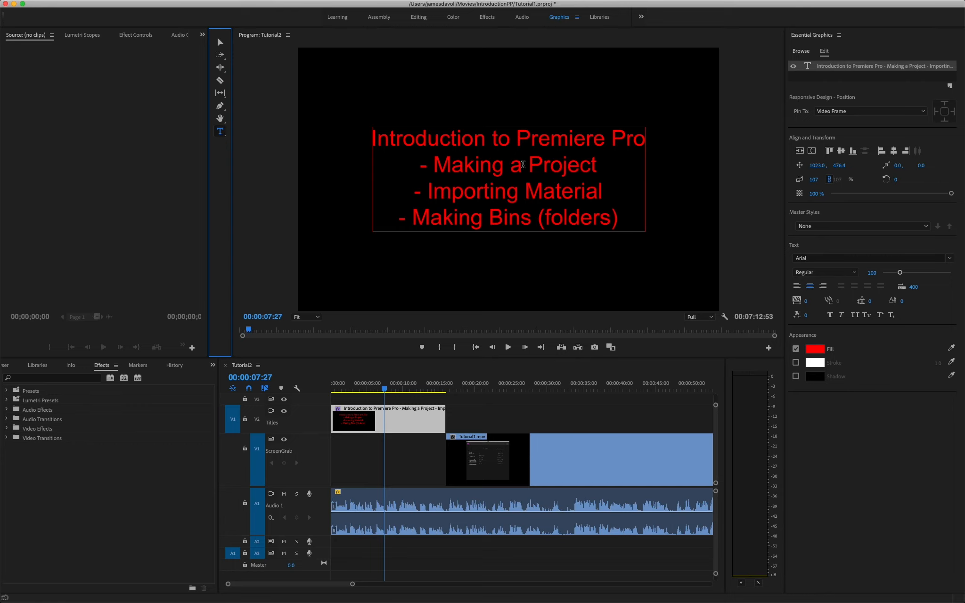
drag(518, 195, 414, 189)
click(816, 351)
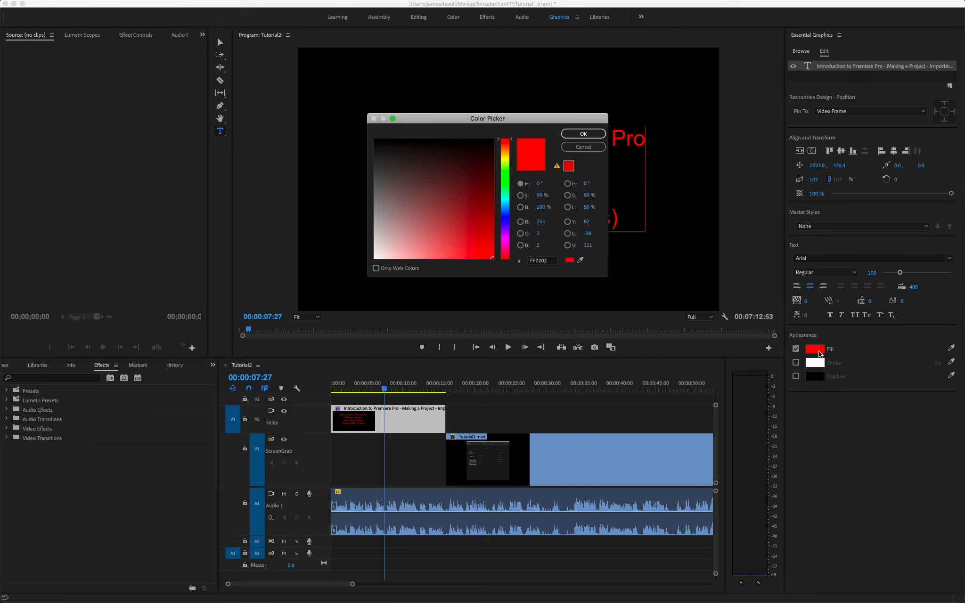
drag(375, 258, 346, 255)
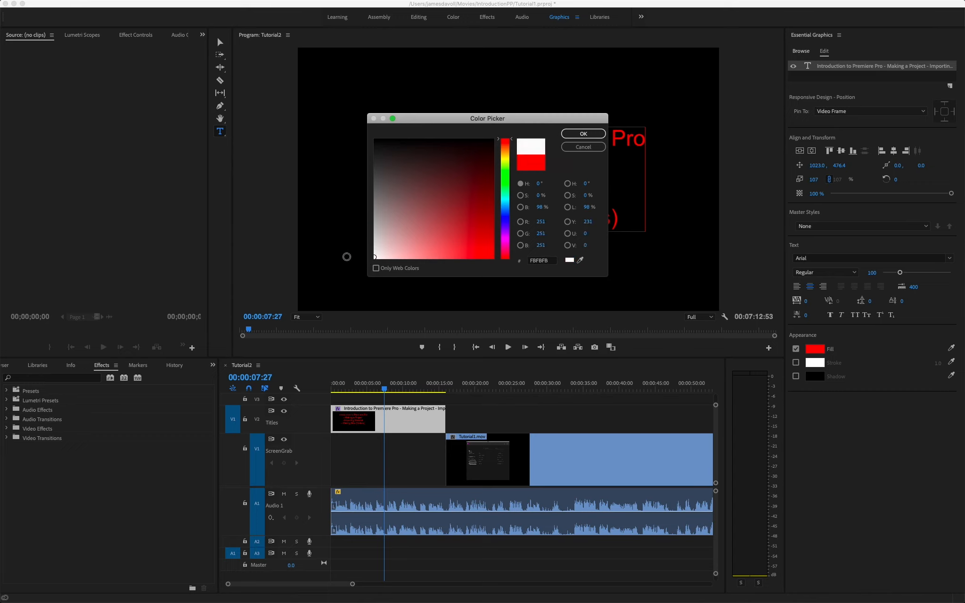
click(584, 134)
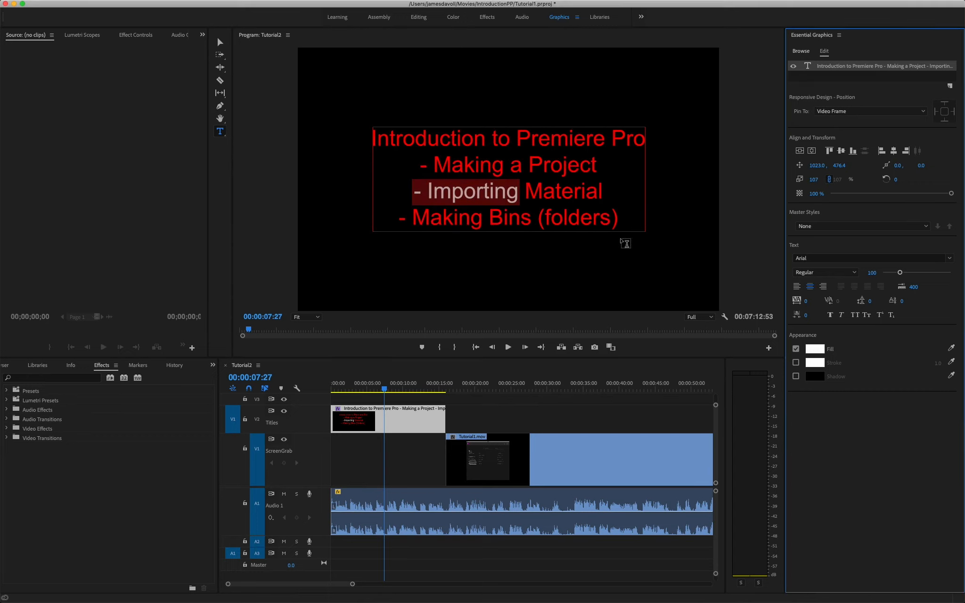
Step: Select all of the title text and set its fill colour to white, FFFFFF
click(604, 192)
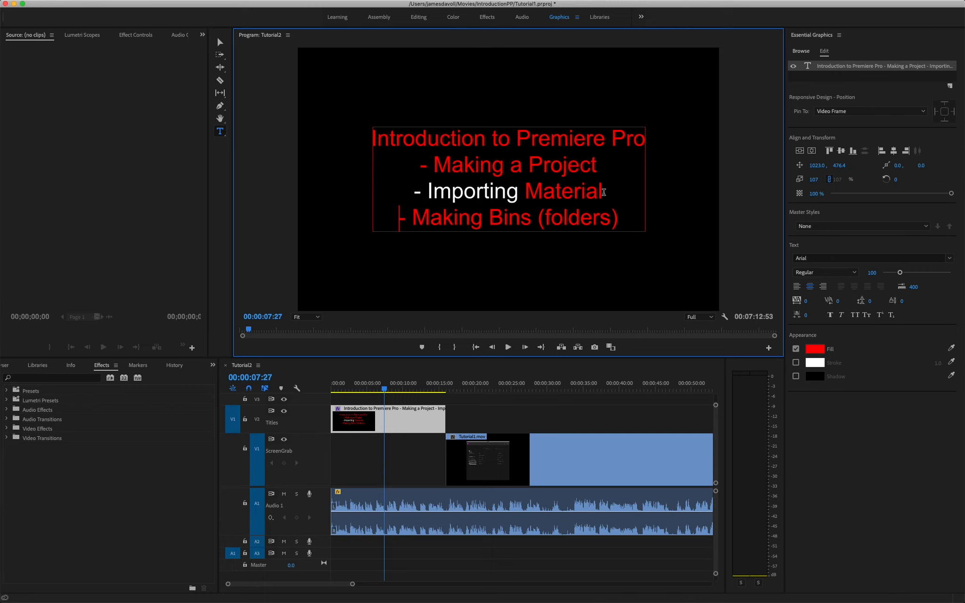
key(super+a)
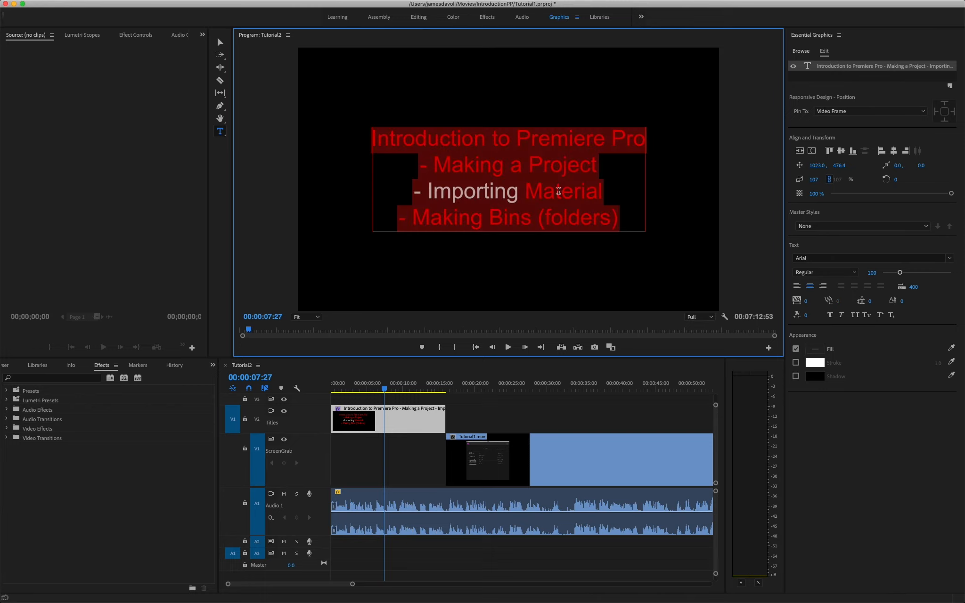
click(817, 349)
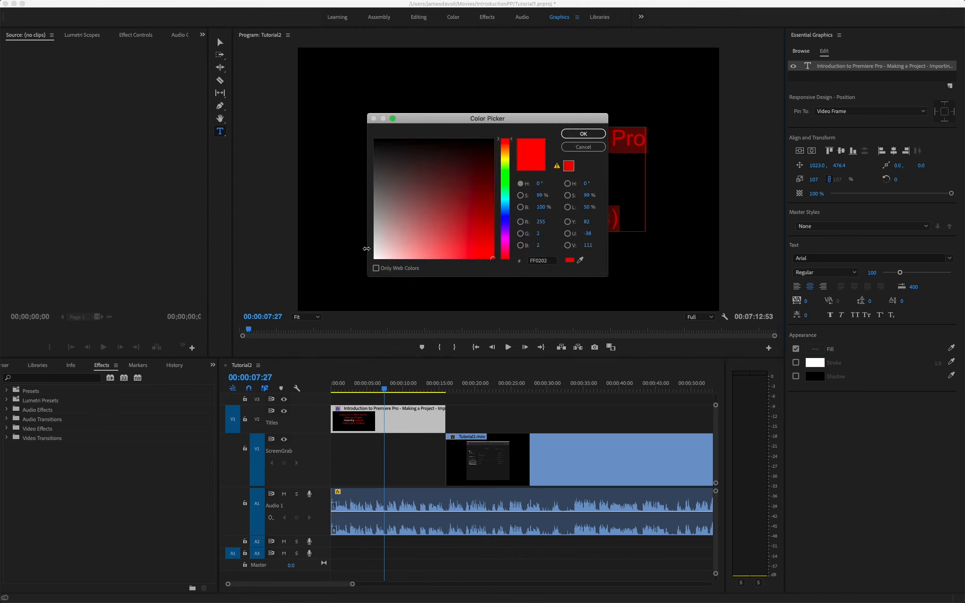
drag(379, 257, 334, 270)
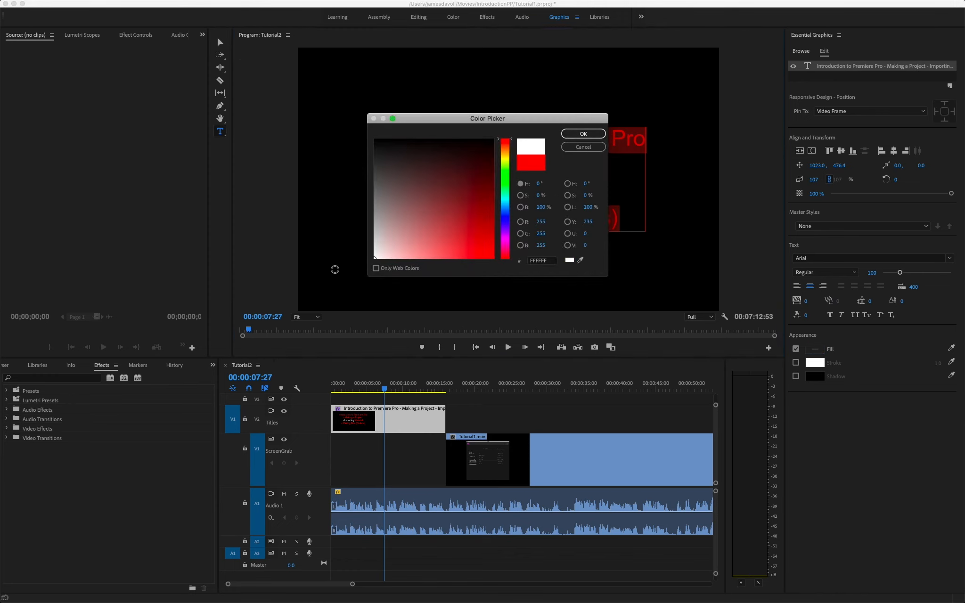
click(583, 133)
click(596, 192)
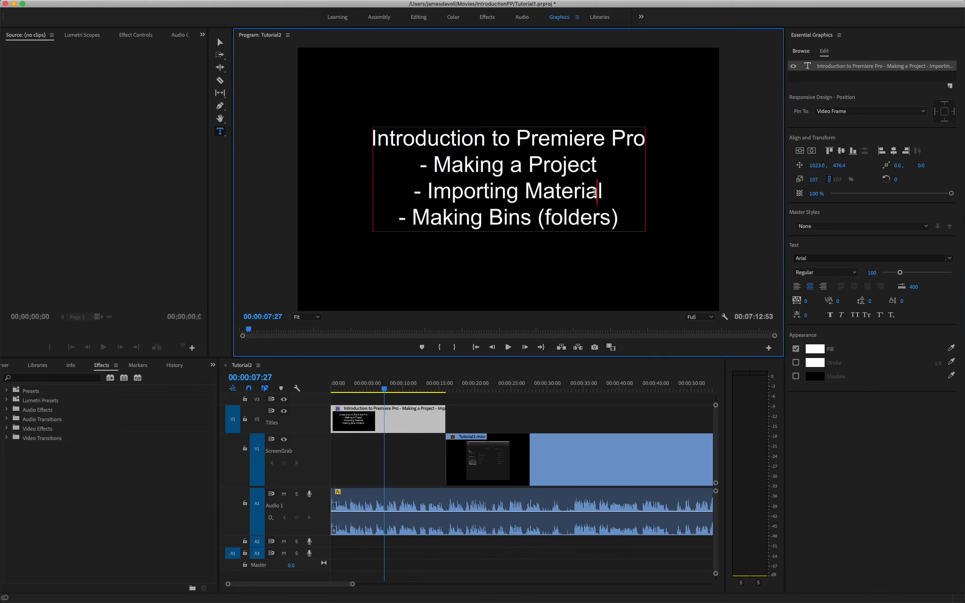